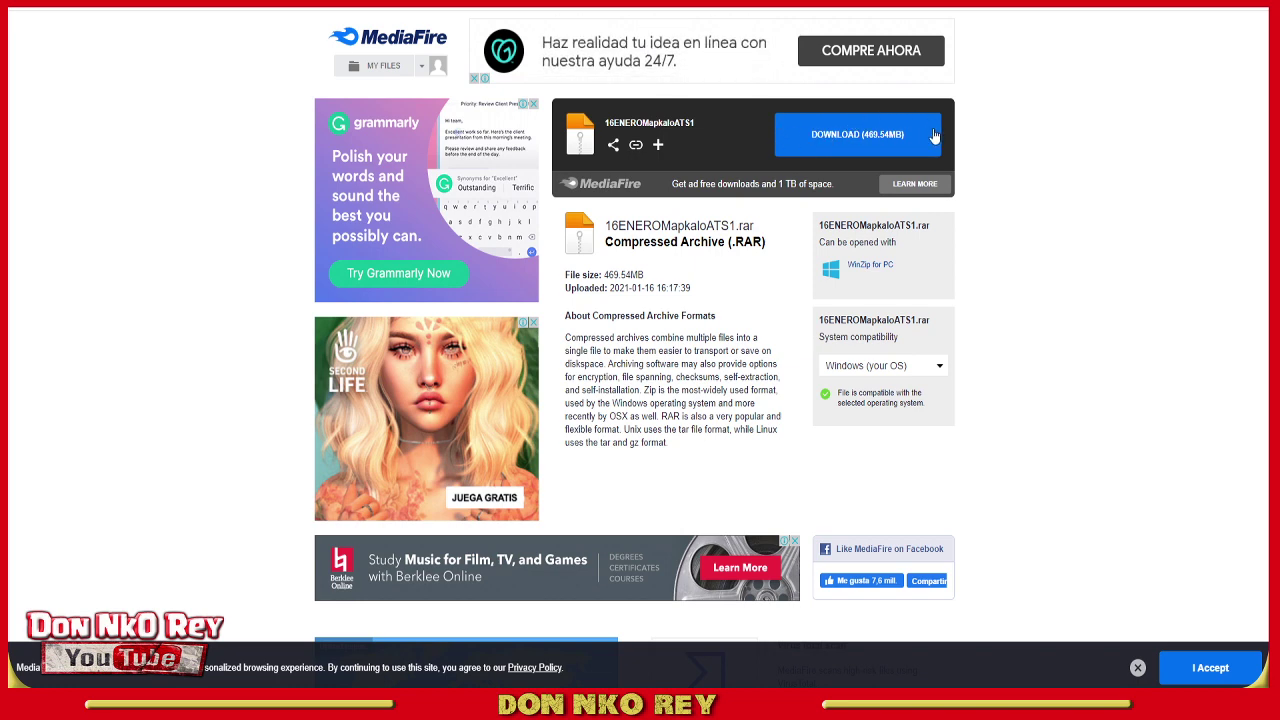
Step: Download the 16ENEROMapkaloATS1.rar archive from MediaFire and close the download page
click(829, 145)
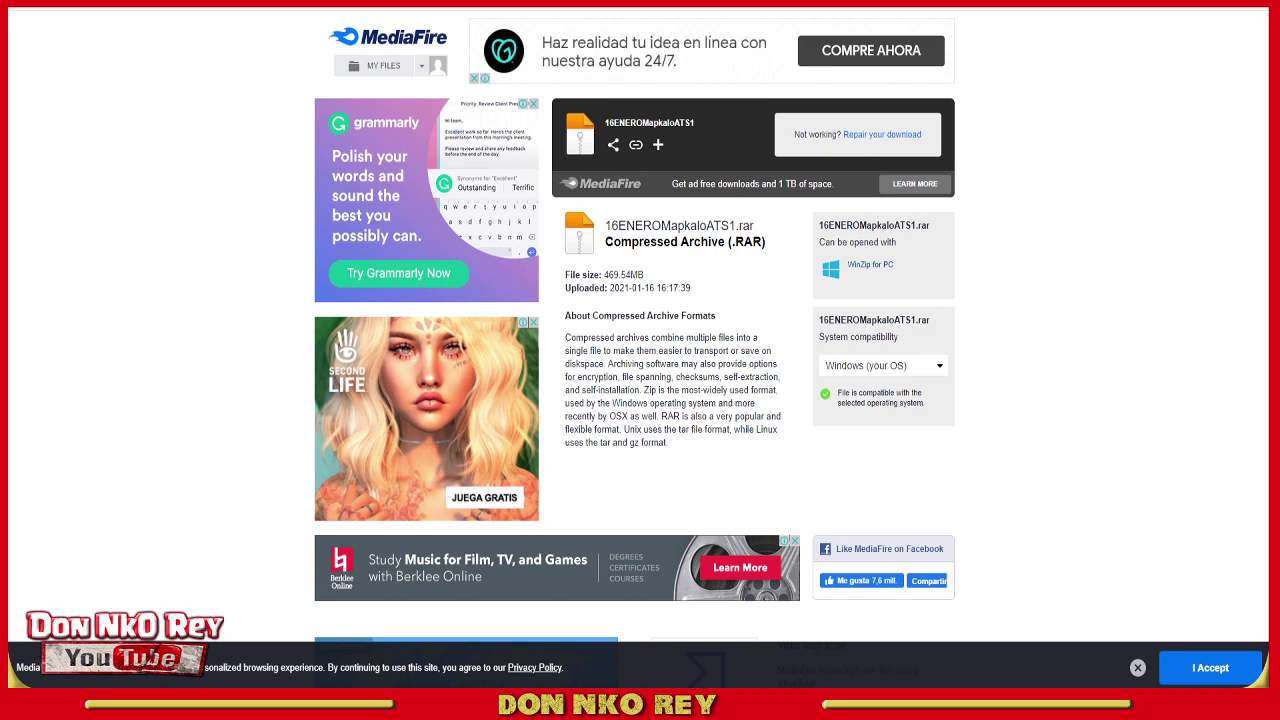
key(ctrl+w)
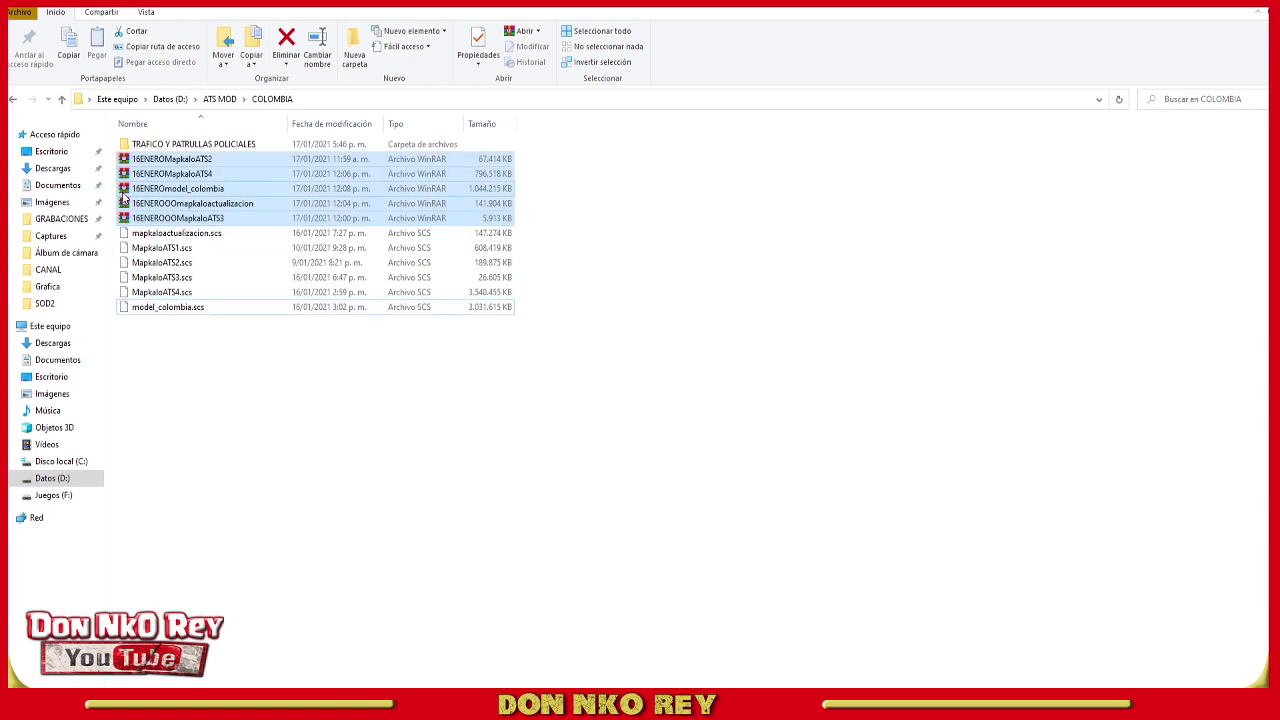
Step: Review the downloaded 16ENERO WinRAR archives and the extracted .scs files in the COLOMBIA folder
click(566, 189)
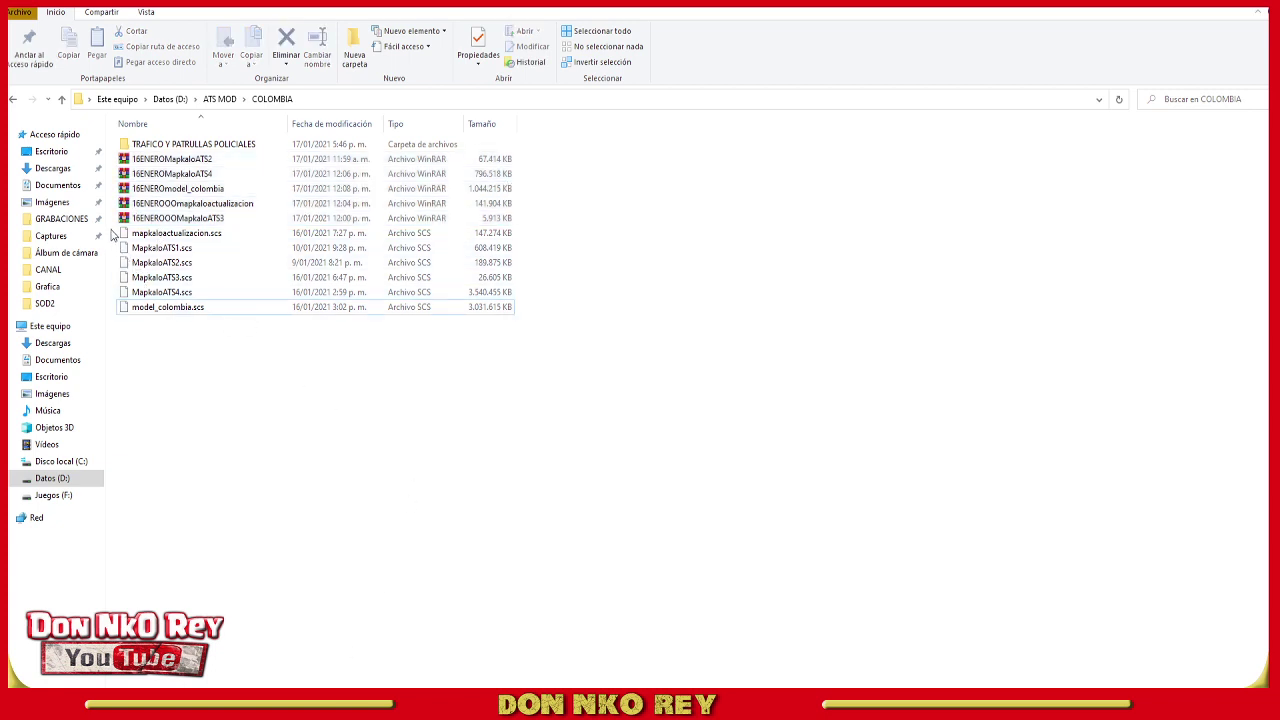
drag(113, 228, 529, 319)
click(170, 371)
drag(115, 160, 172, 218)
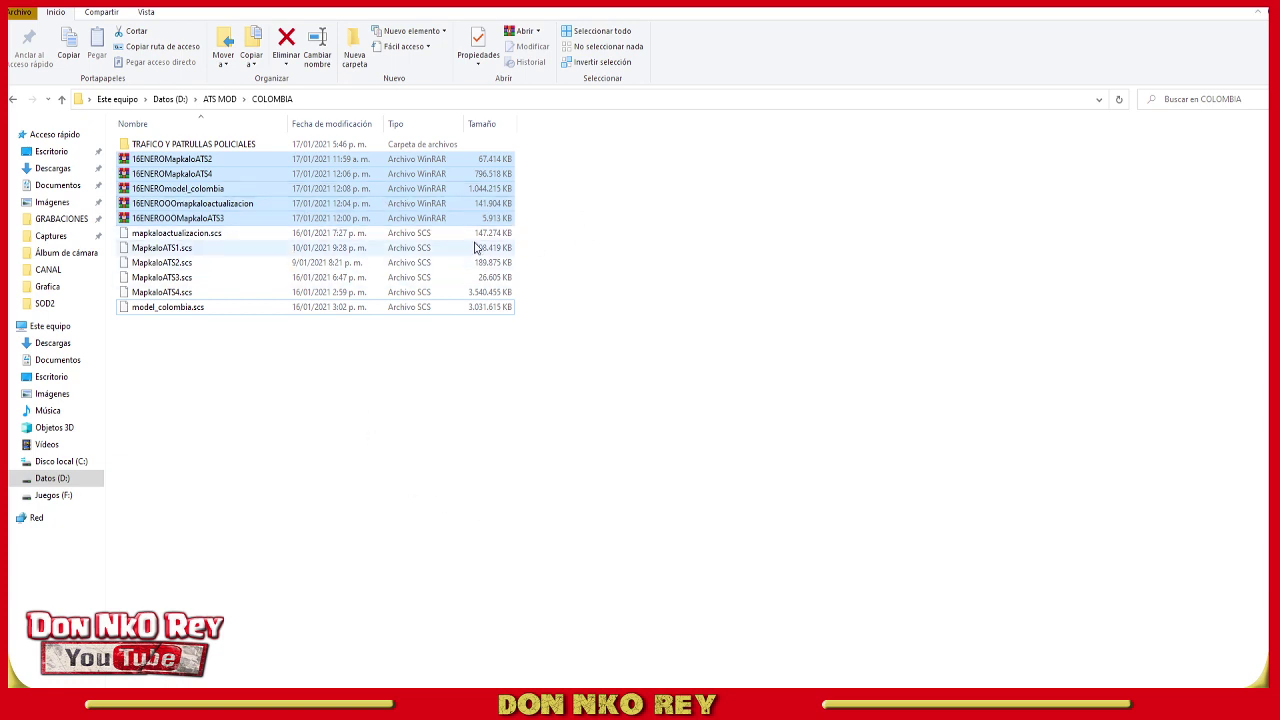
click(577, 221)
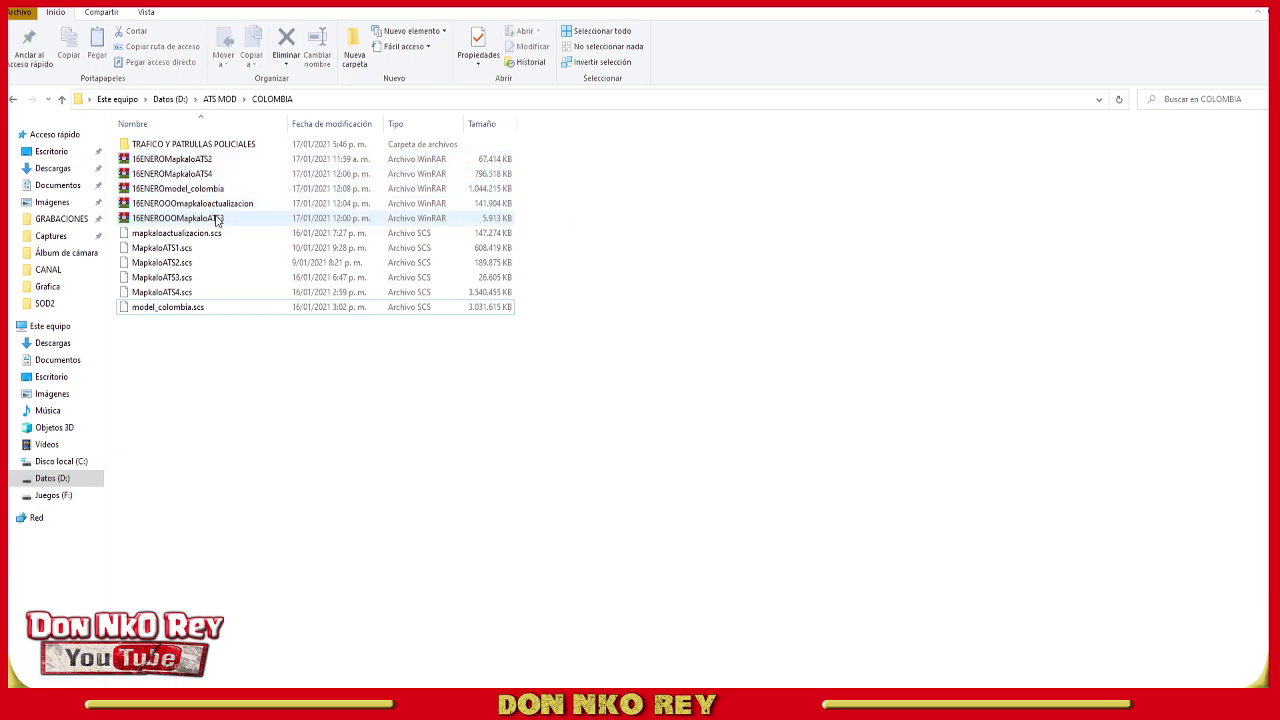
click(182, 220)
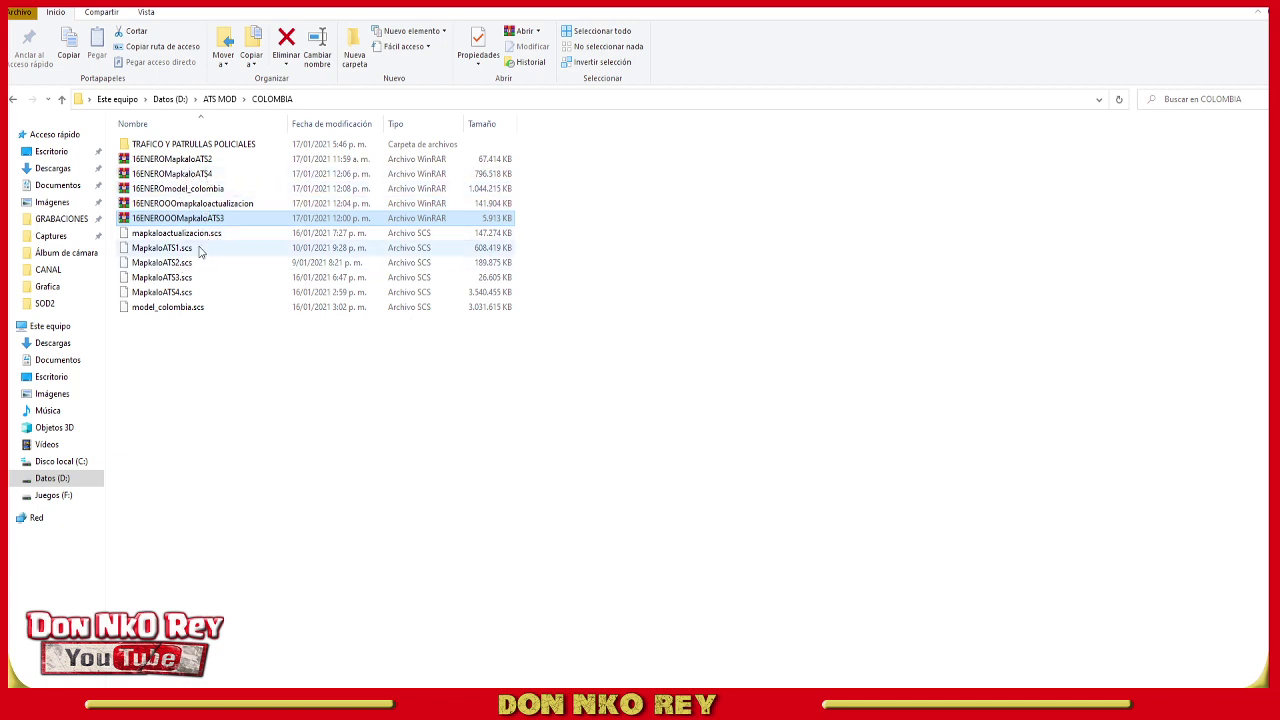
Step: Highlight MapkaloATS1.scs together with the 16ENERO archives, highlight the archives alone, and clear the selection
click(190, 249)
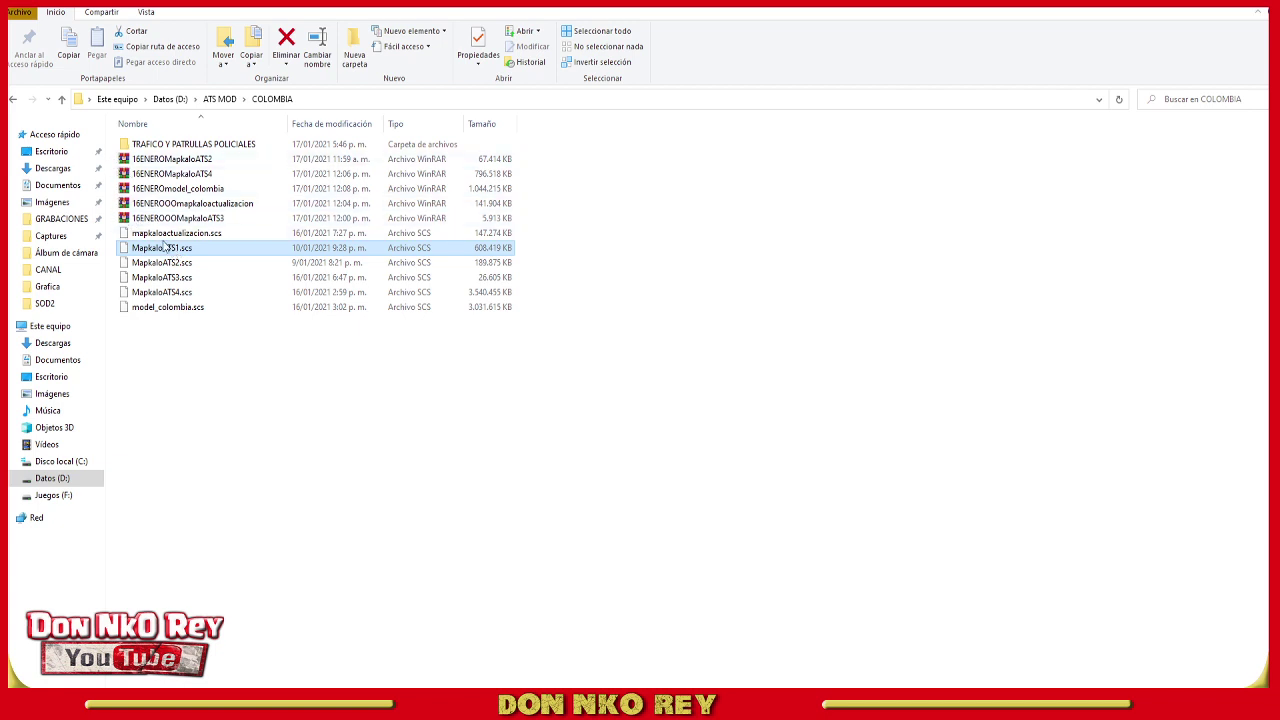
ctrl+click(203, 161)
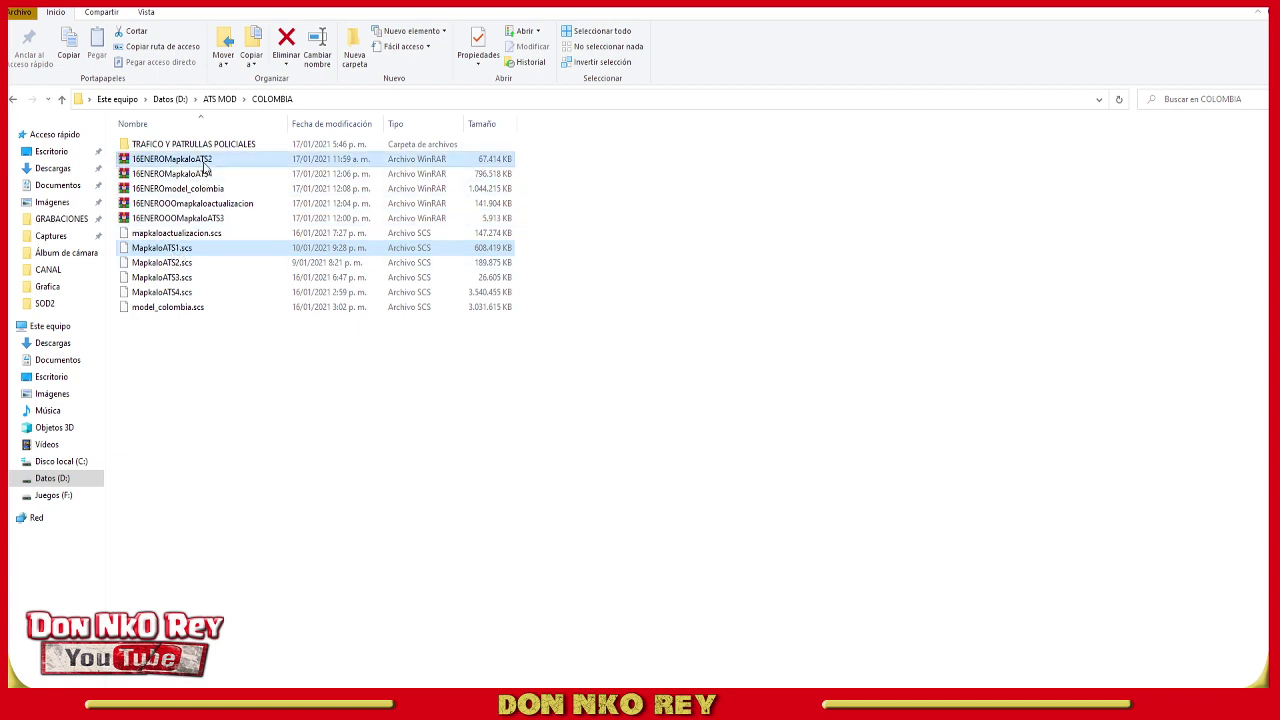
ctrl+click(205, 174)
ctrl+click(215, 190)
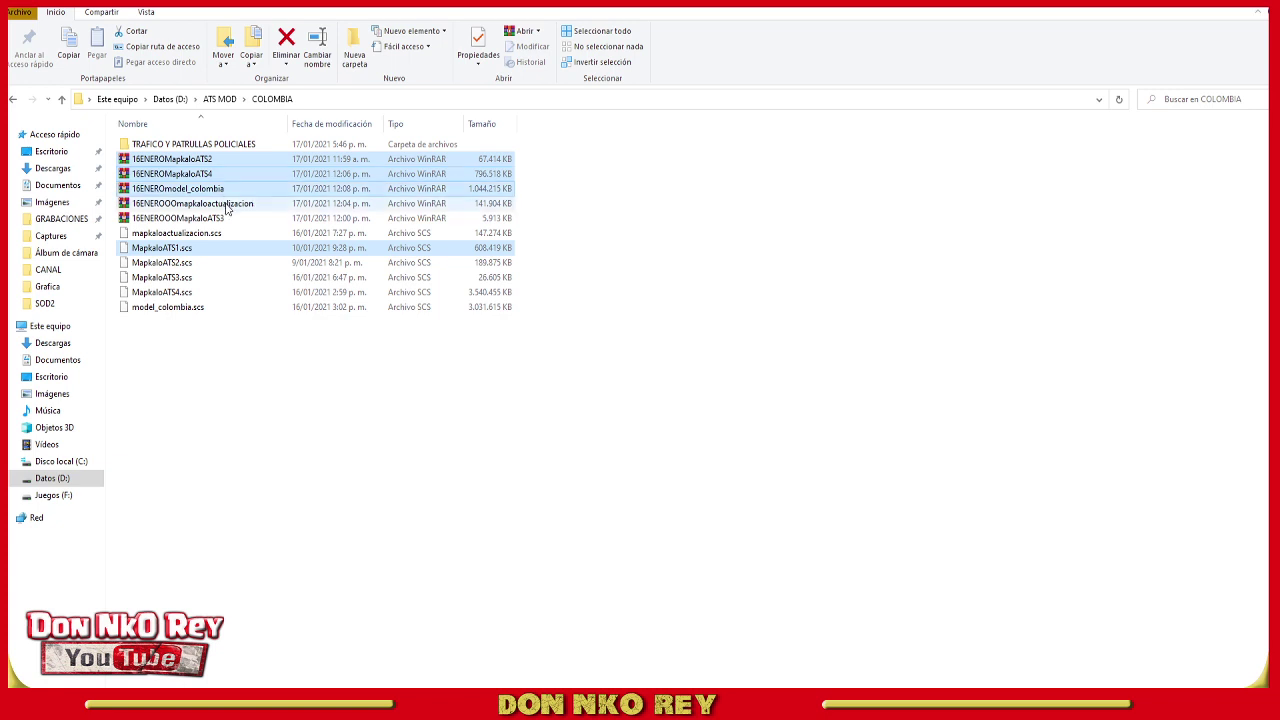
ctrl+click(222, 204)
ctrl+click(228, 218)
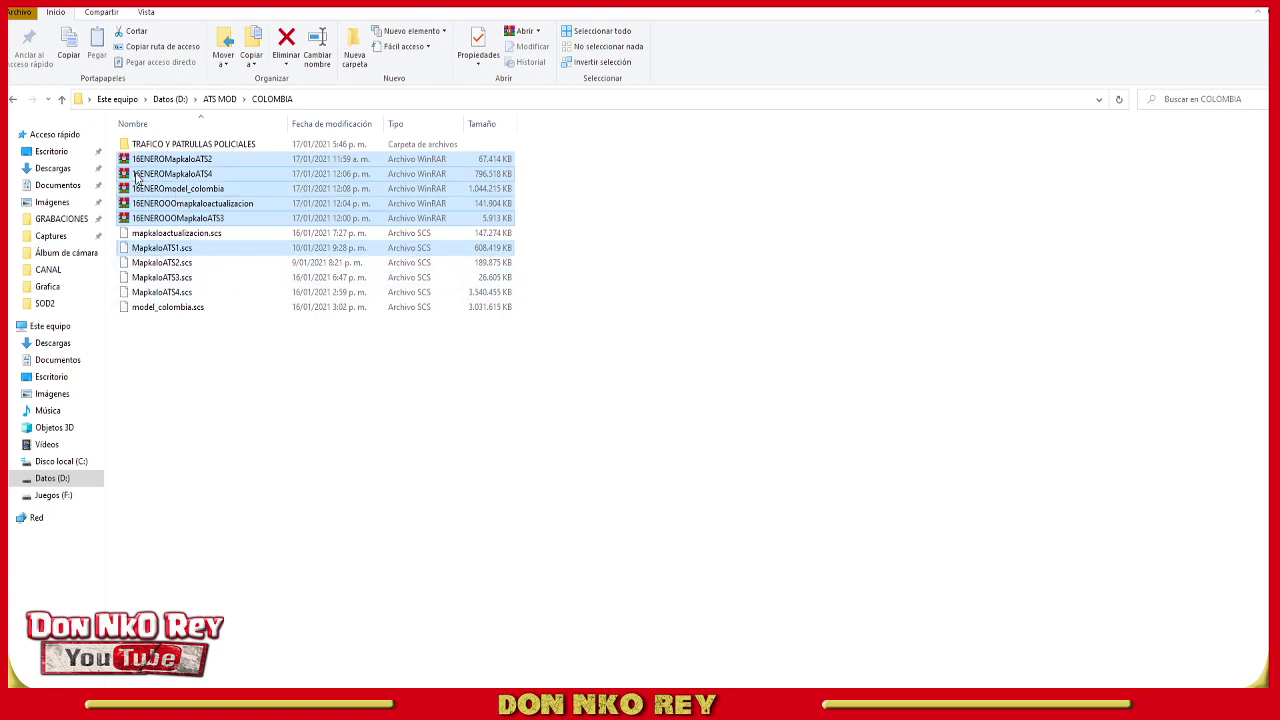
click(121, 232)
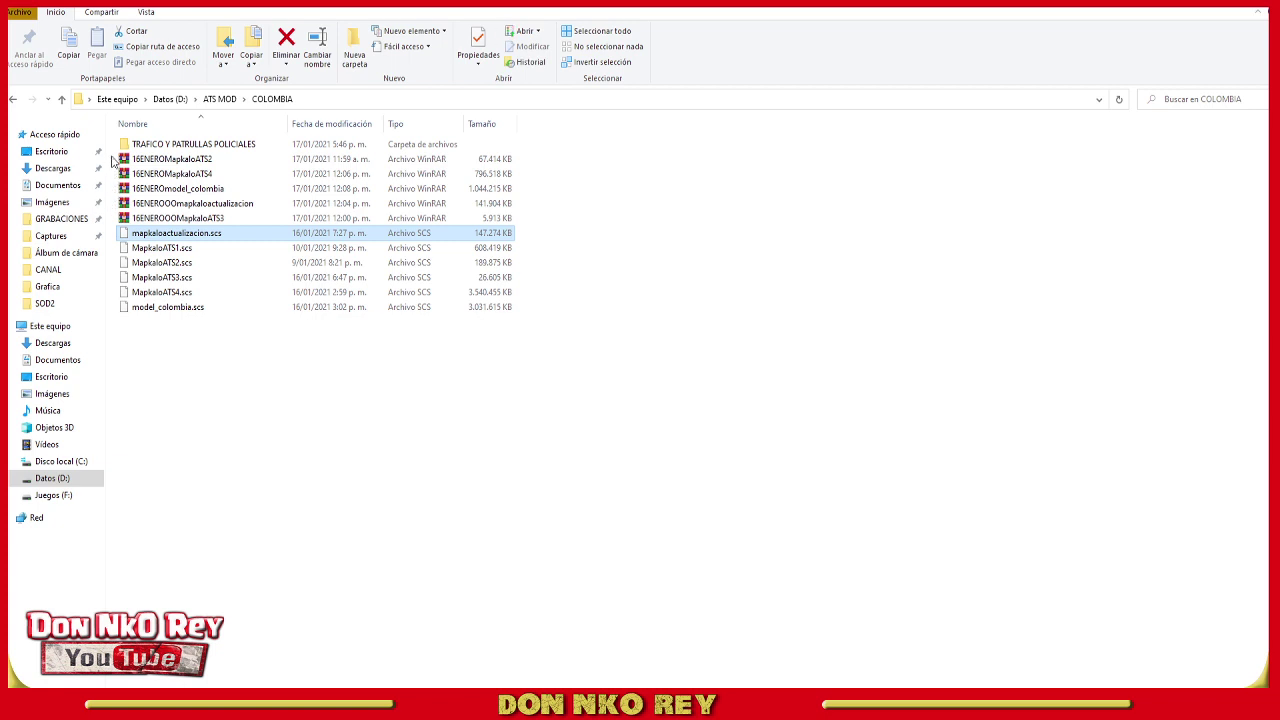
drag(115, 159, 124, 219)
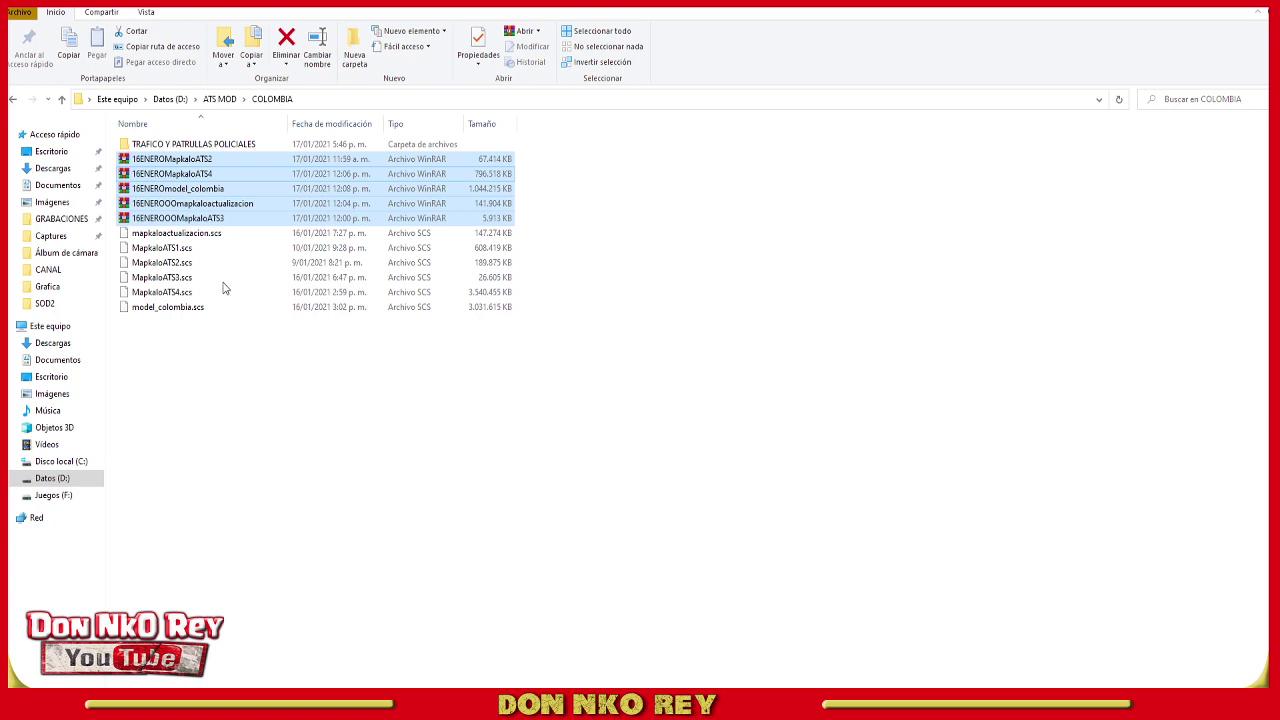
click(128, 382)
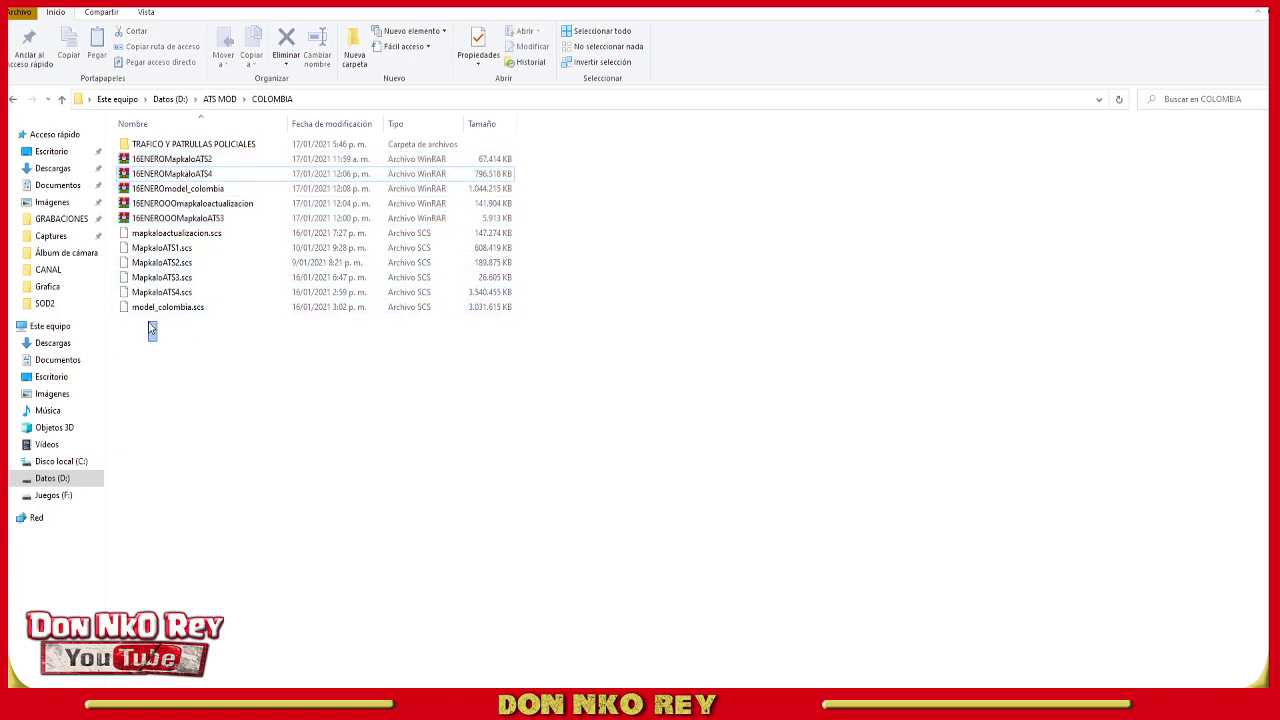
Step: Copy all the .scs files in the COLOMBIA folder, from mapkaloactualizacion.scs through model_colombia.scs
drag(153, 330, 130, 242)
click(162, 372)
drag(171, 341, 161, 235)
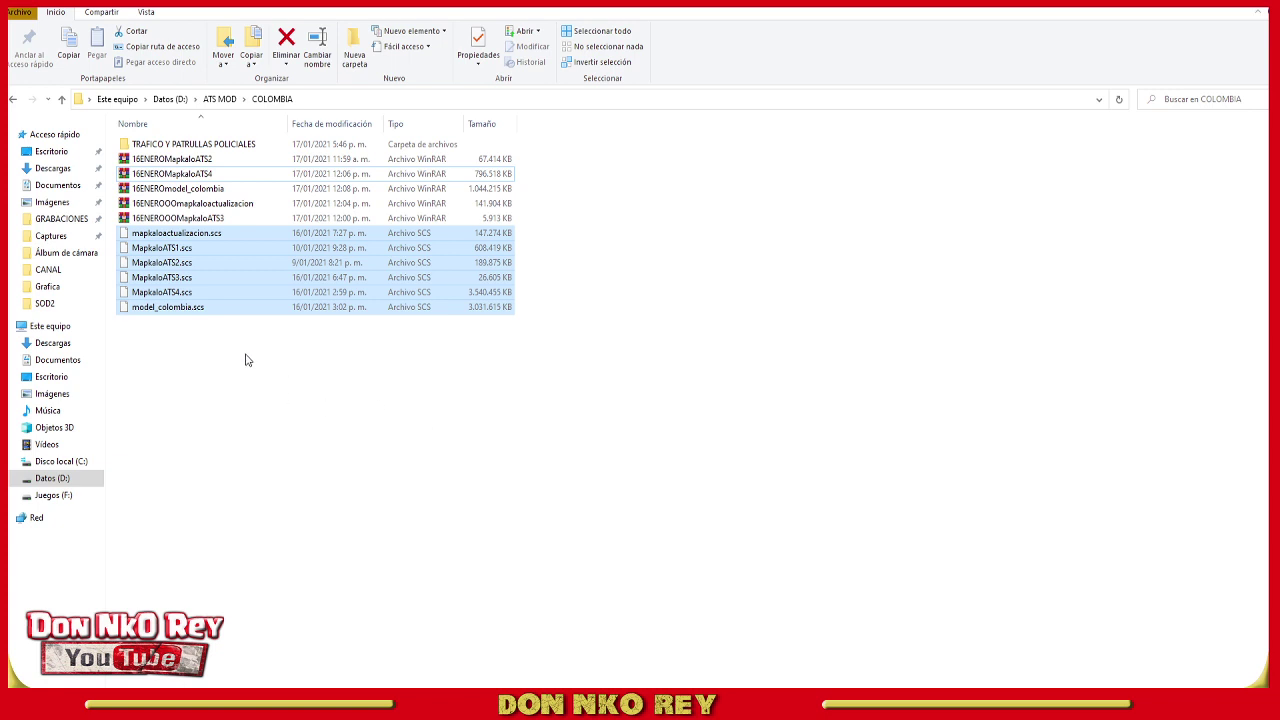
drag(154, 349, 143, 237)
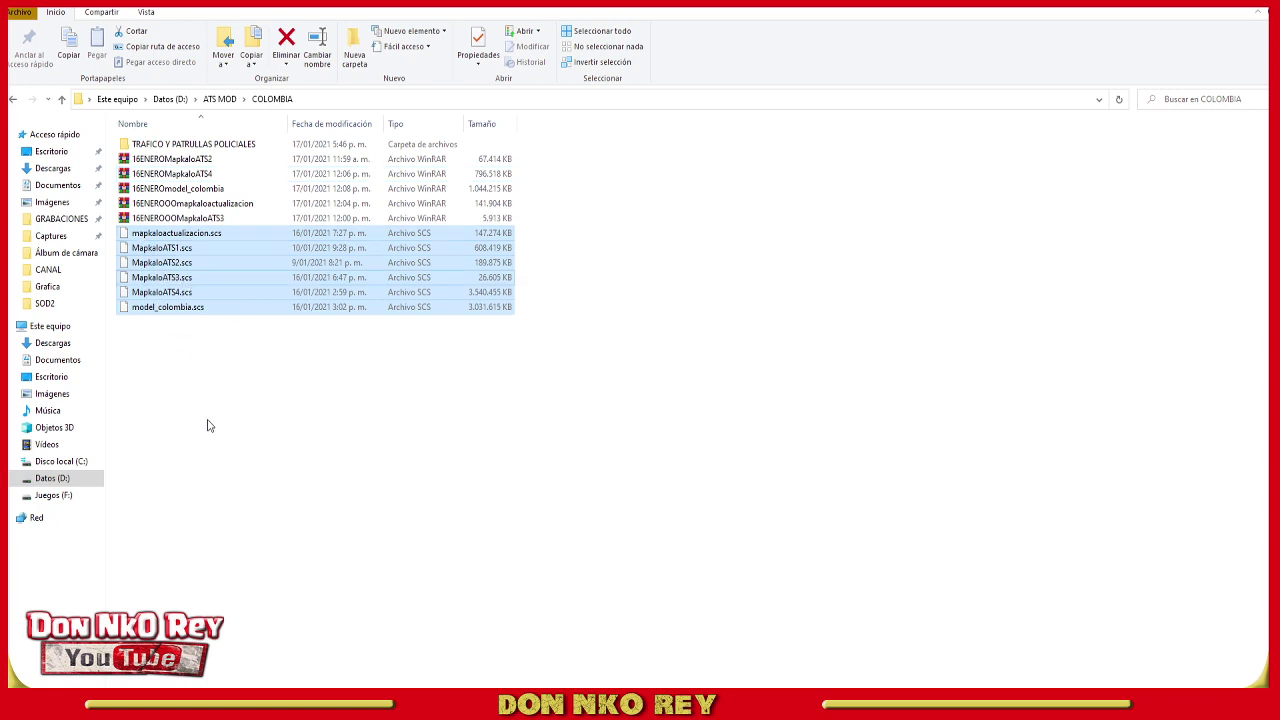
key(ctrl+c)
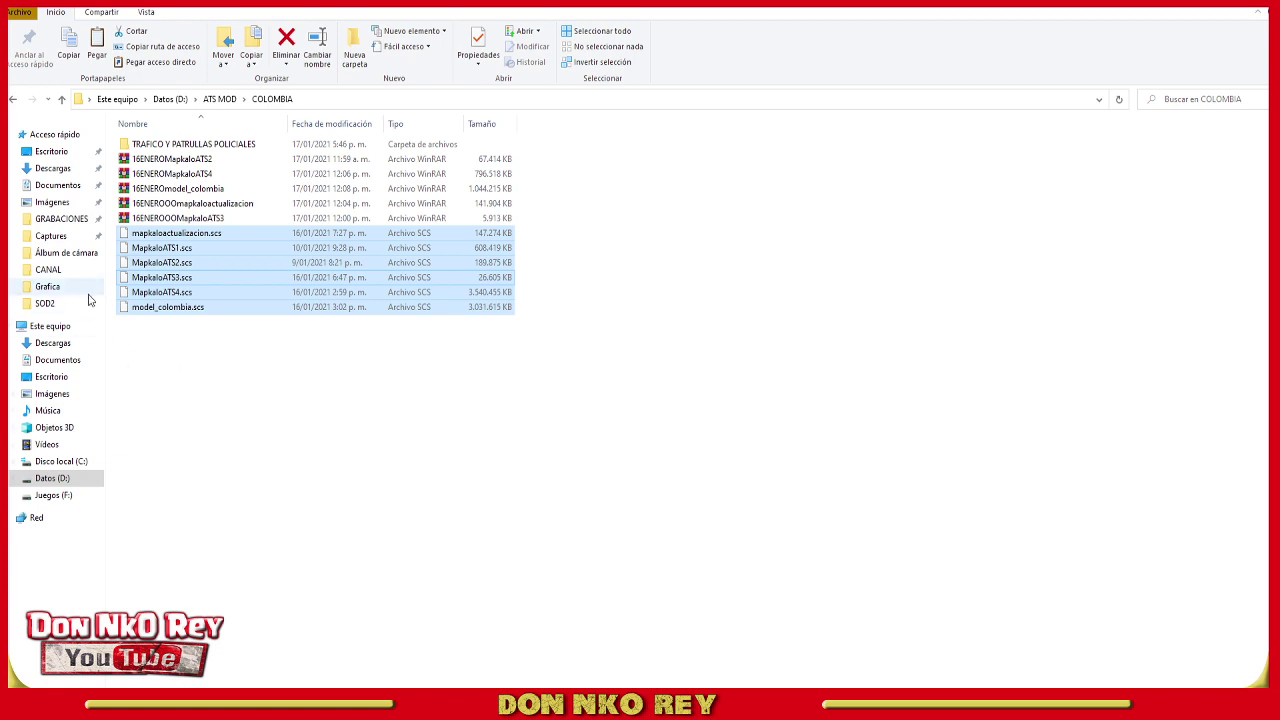
Step: Open the American Truck Simulator folder inside Documents
click(47, 187)
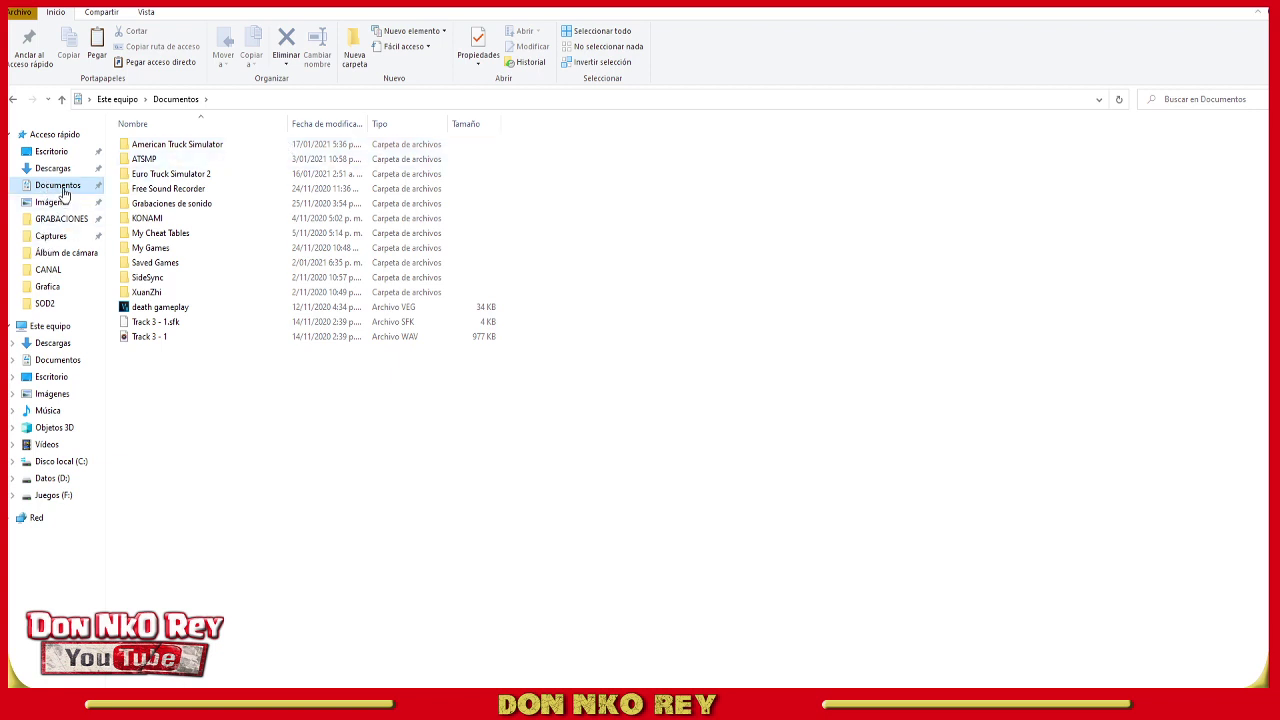
double_click(218, 150)
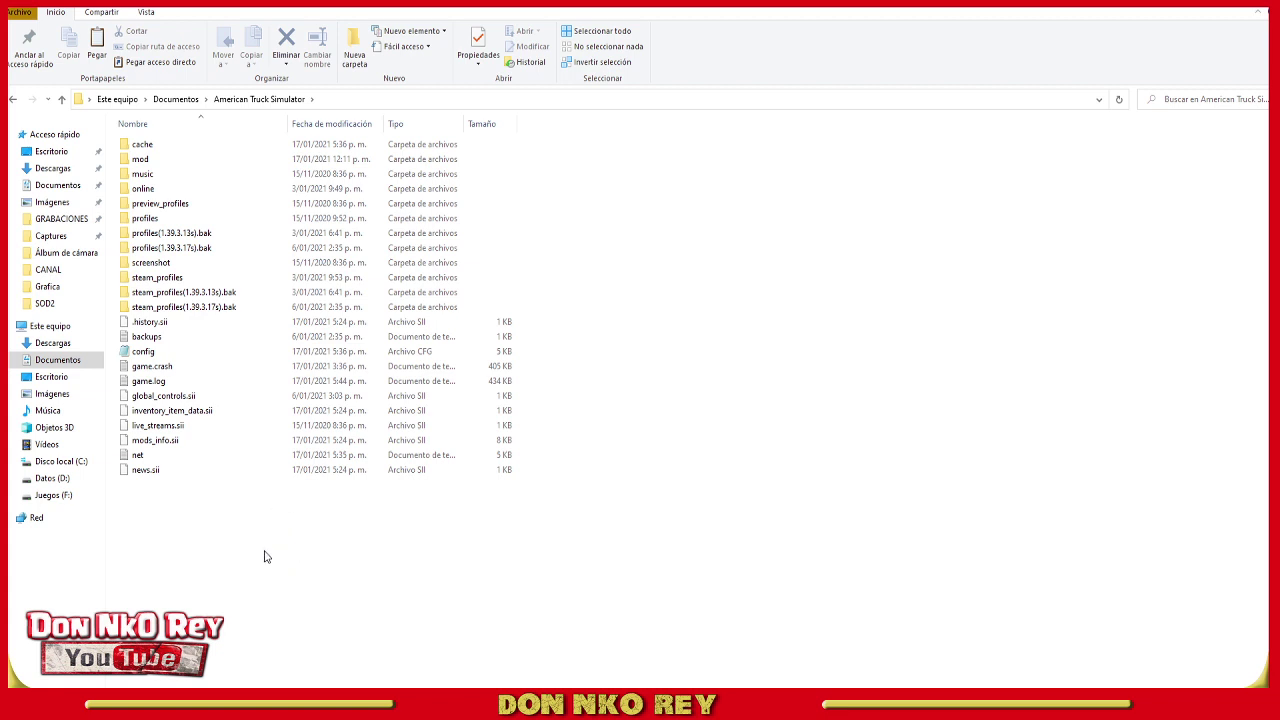
Step: Try creating a new folder named mod inside the American Truck Simulator folder and delete it again
key(ctrl+shift+n)
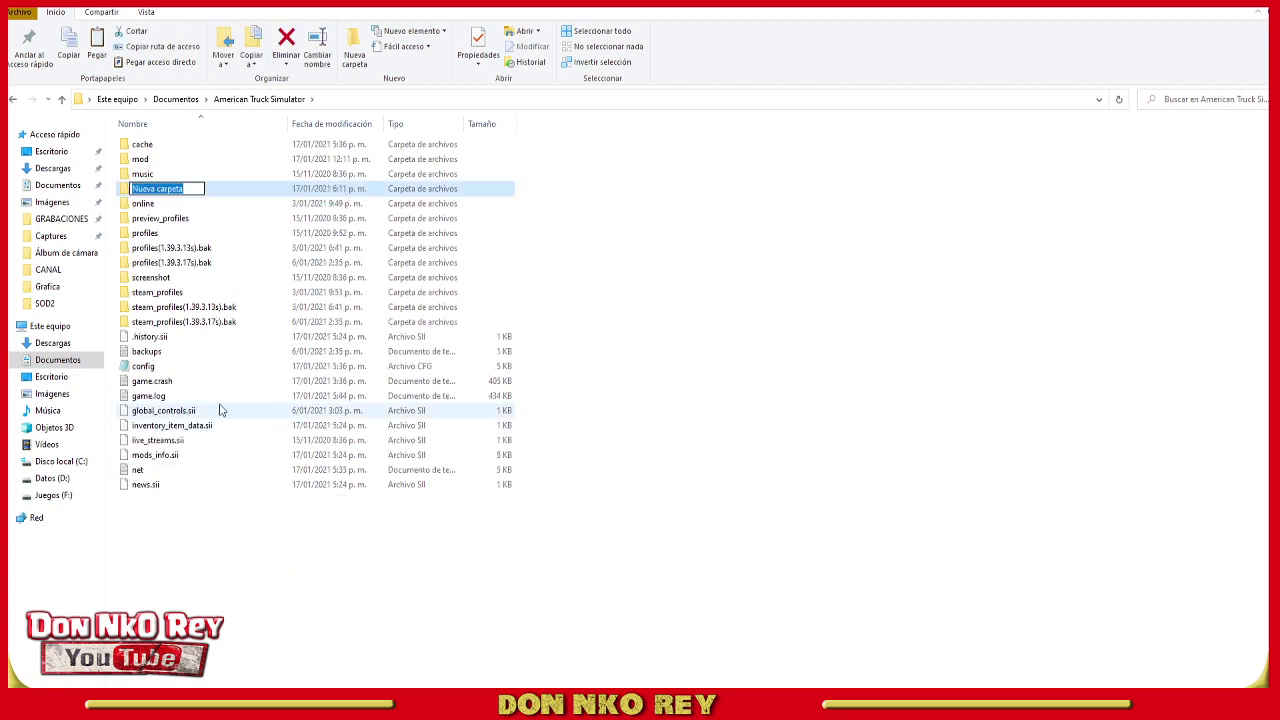
text(mo)
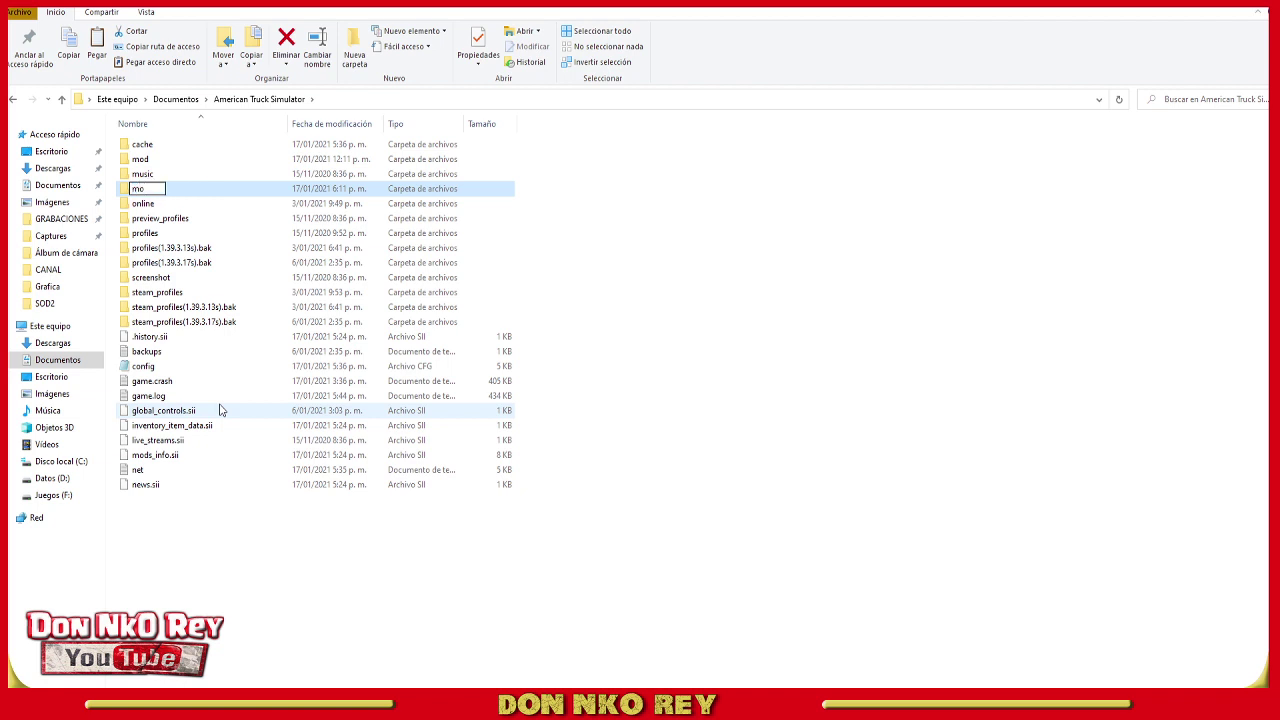
text(d)
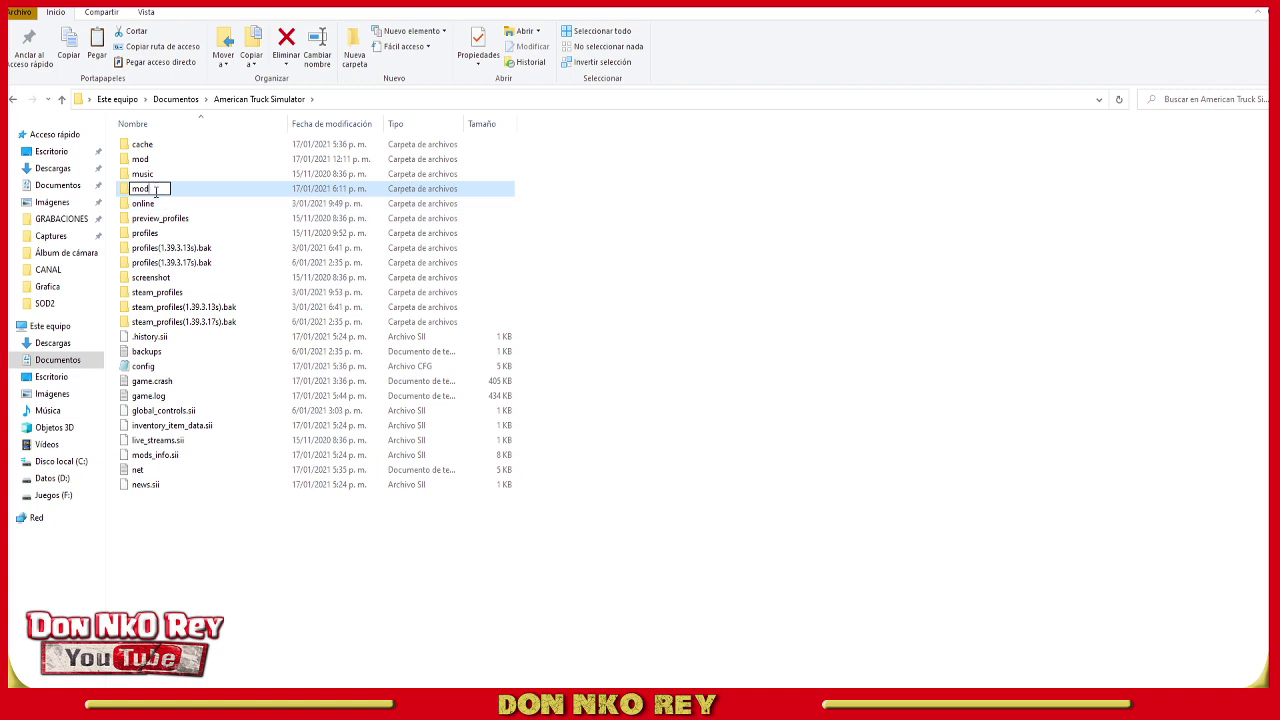
key(BackSpace)
key(BackSpace)
key(BackSpace)
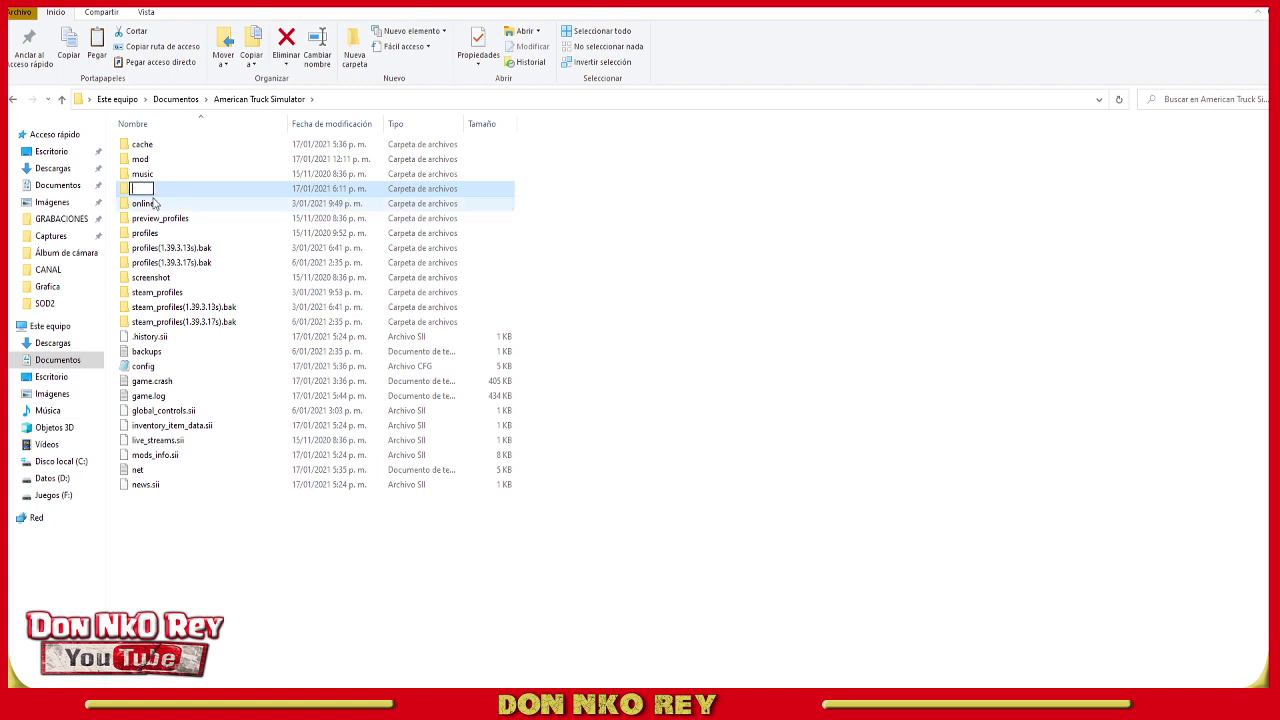
key(Return)
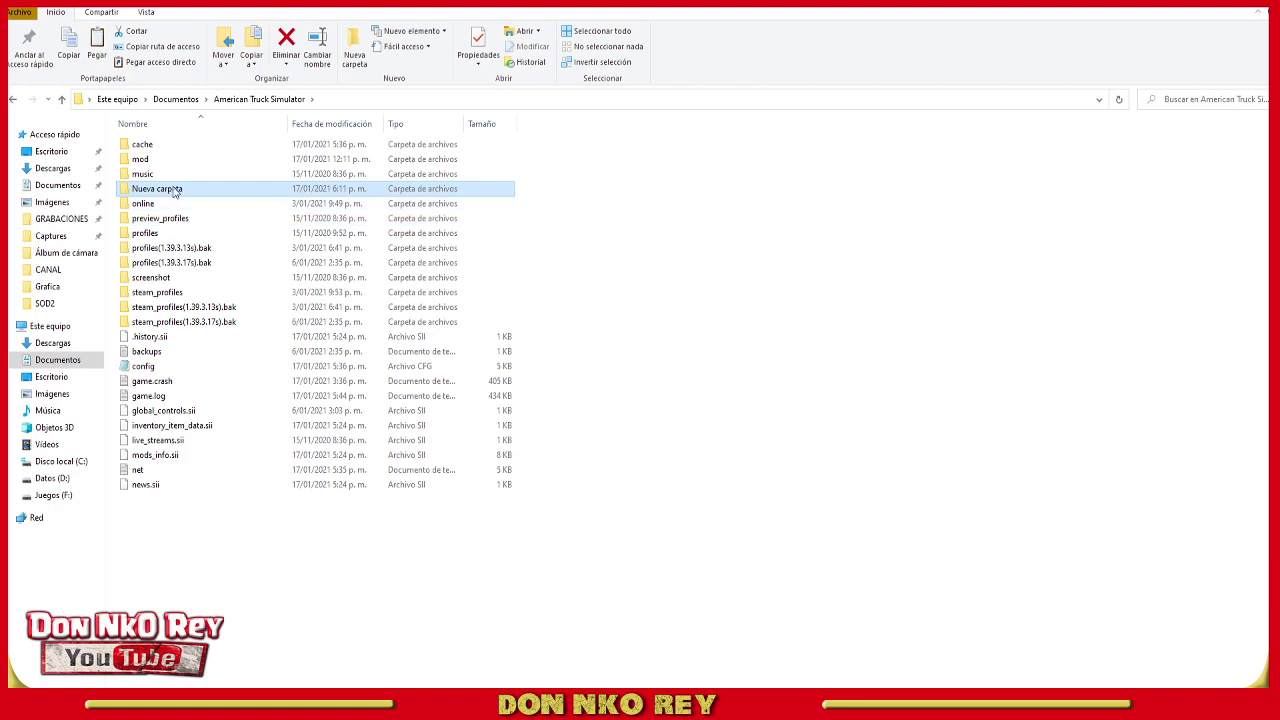
key(Delete)
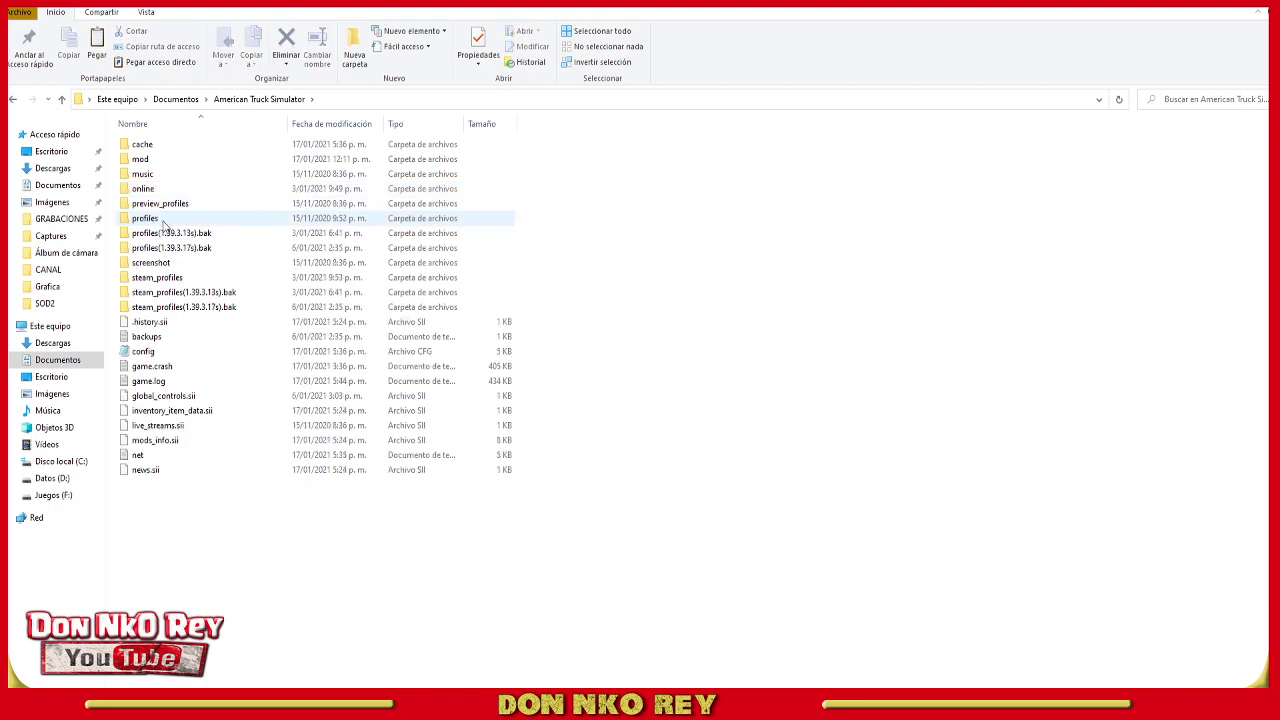
Step: Open the existing mod folder inside the American Truck Simulator folder
double_click(150, 163)
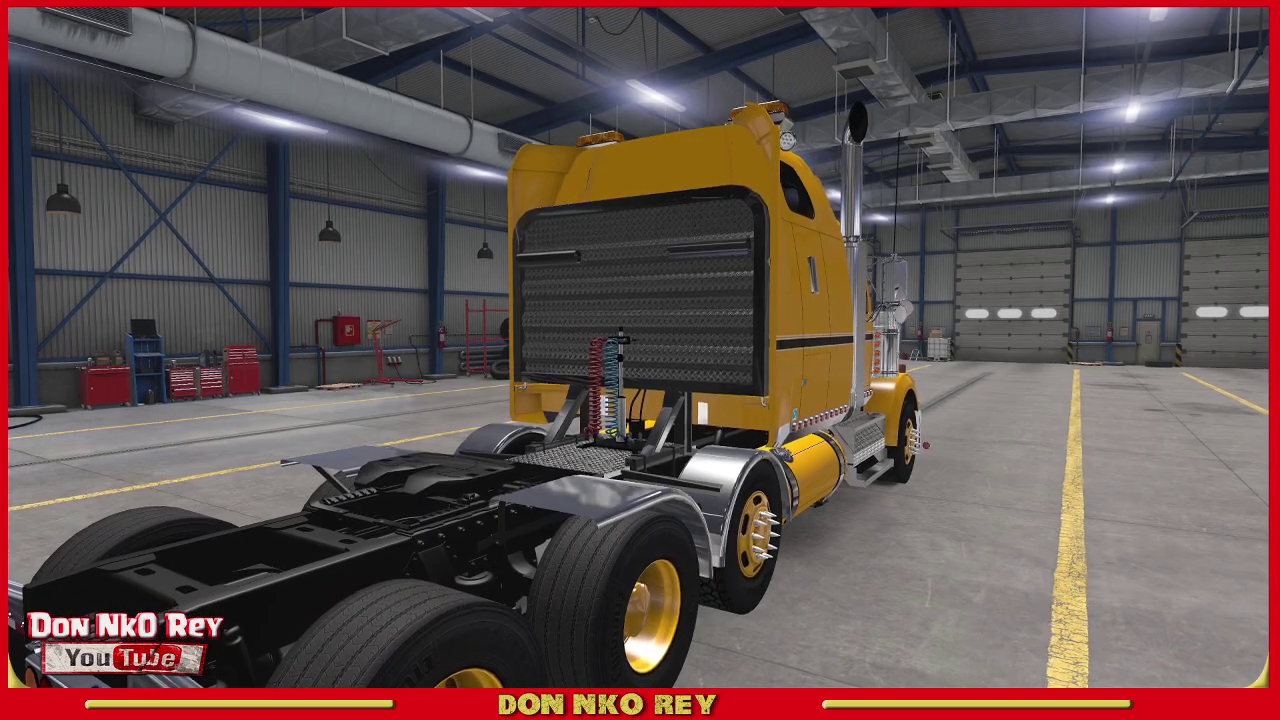
Step: Switch to American Truck Simulator and leave the current profile, confirming the exit to the profile selection screen
key(Escape)
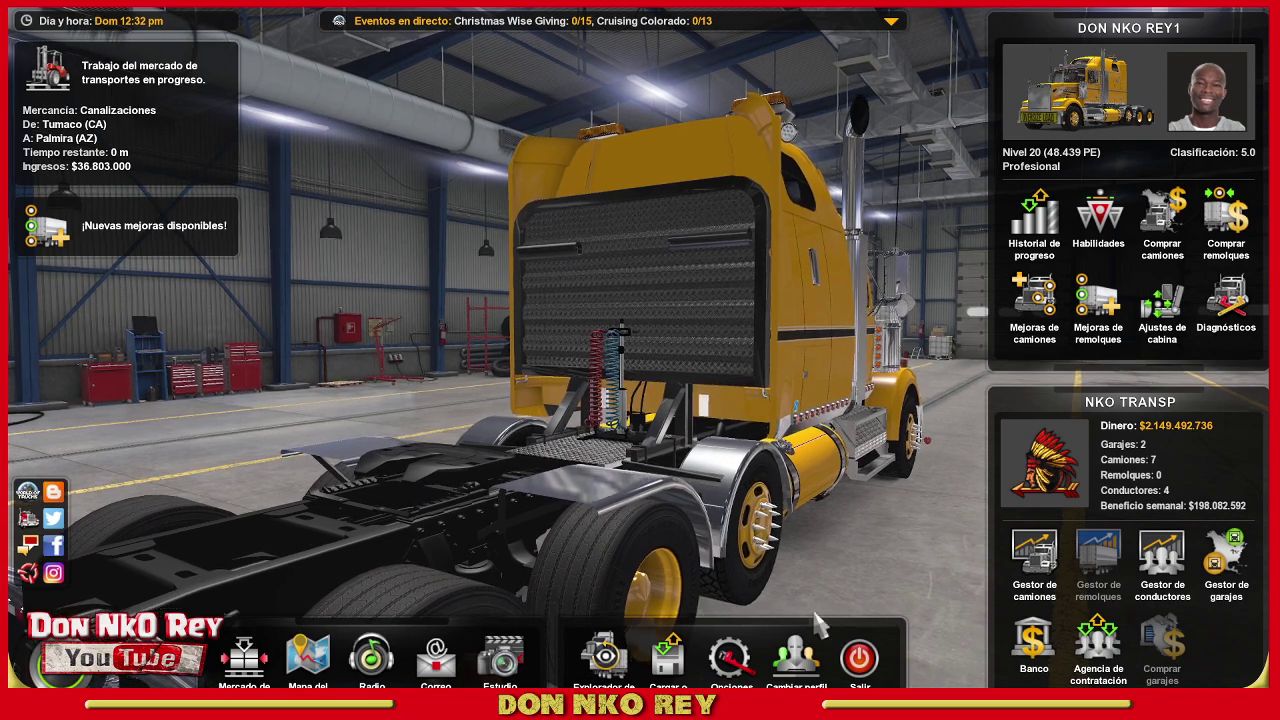
click(799, 674)
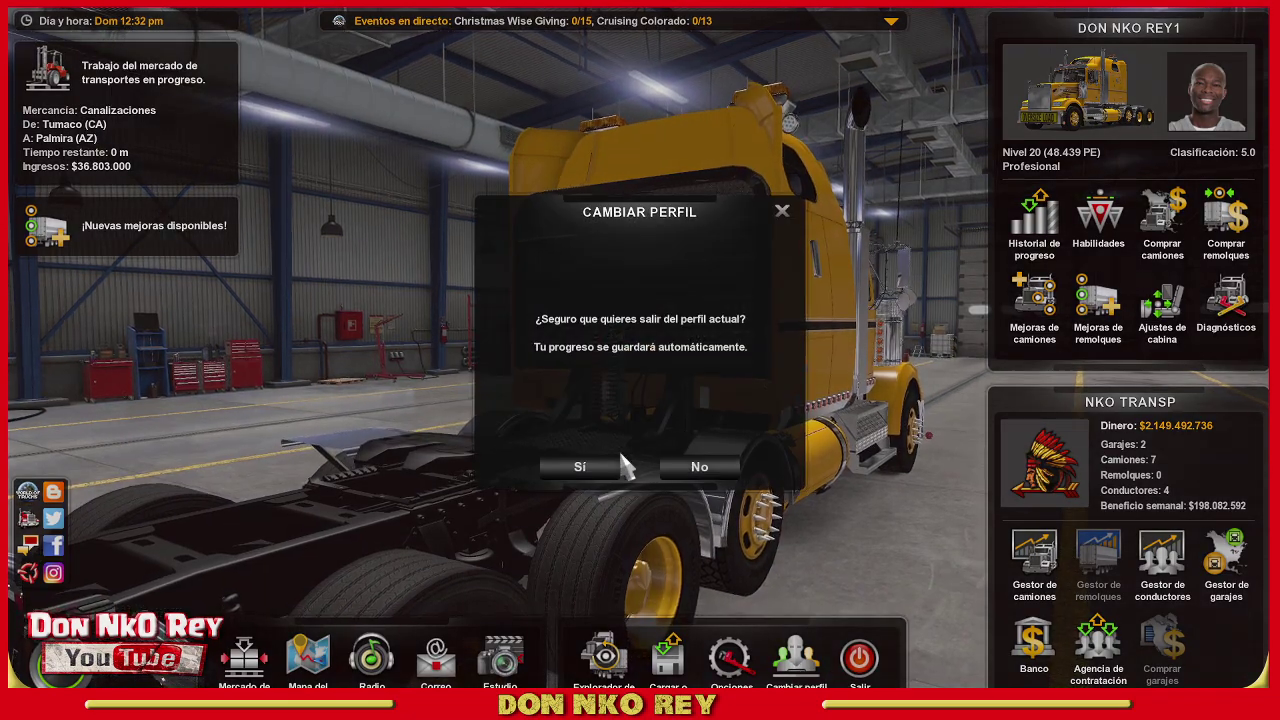
click(587, 462)
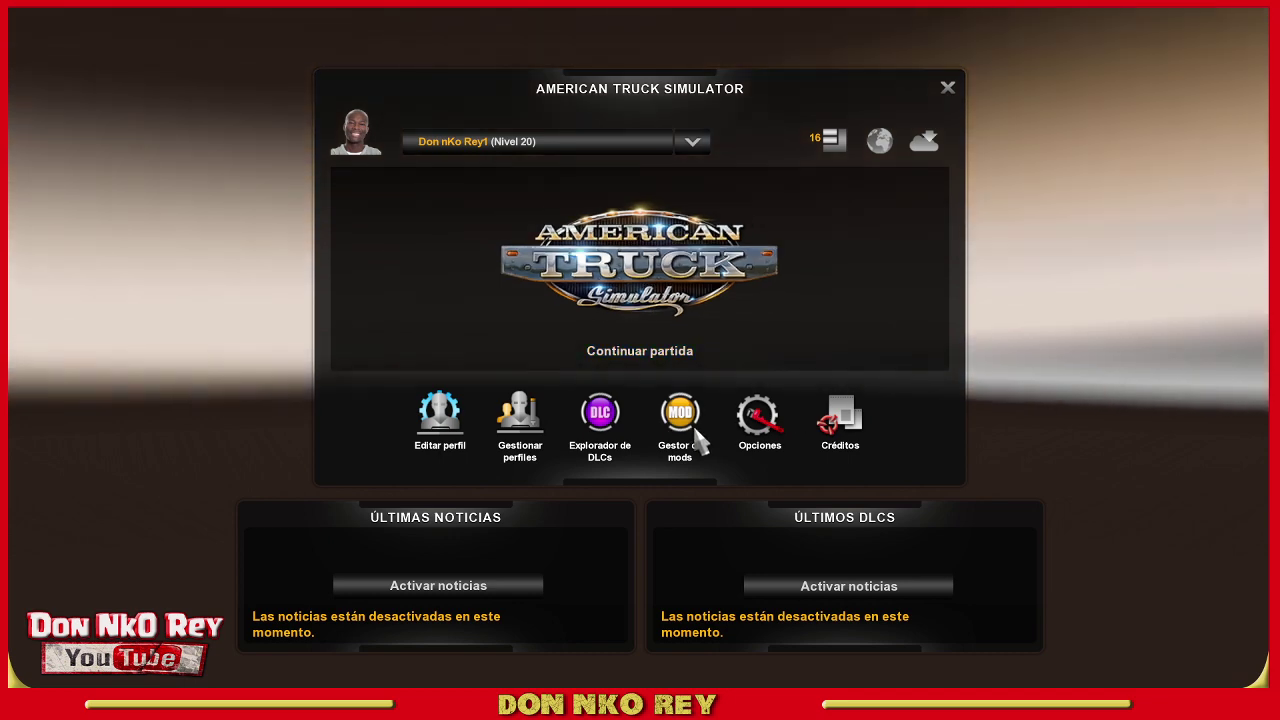
Step: Look through the DLC browser to check which DLCs are installed, allowing the automatic check for DLC details, and close it
click(610, 425)
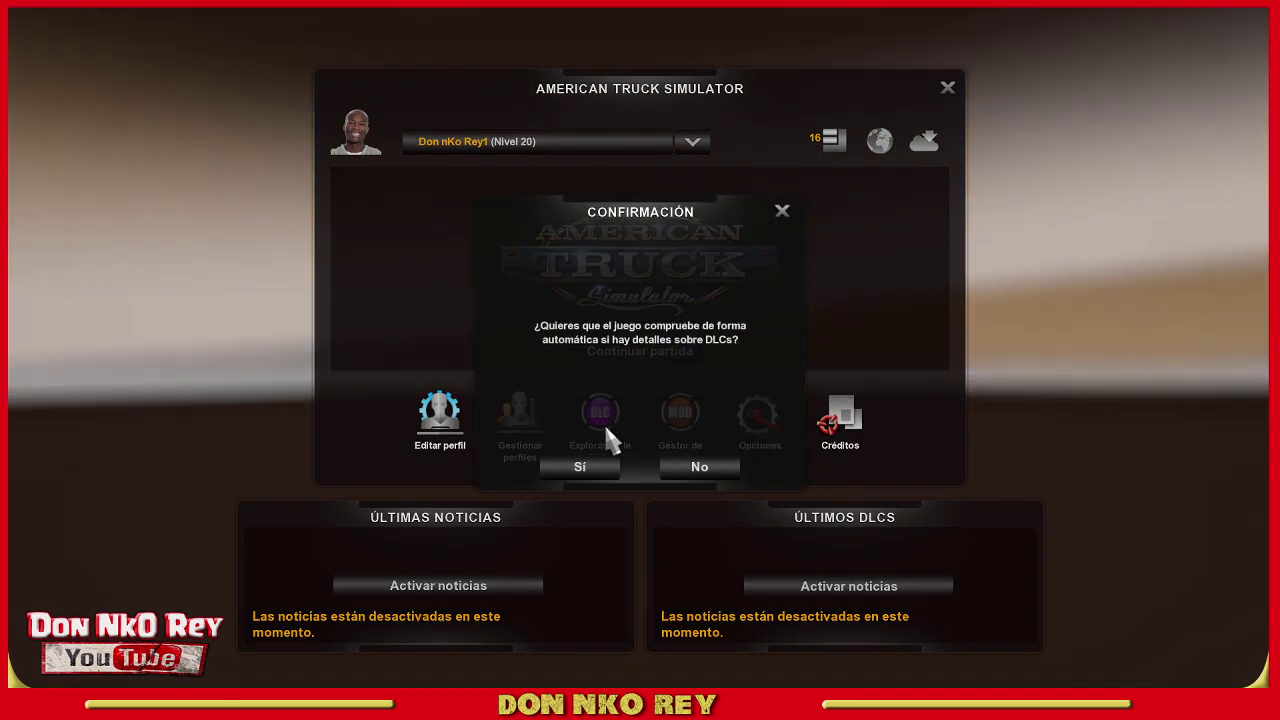
click(598, 474)
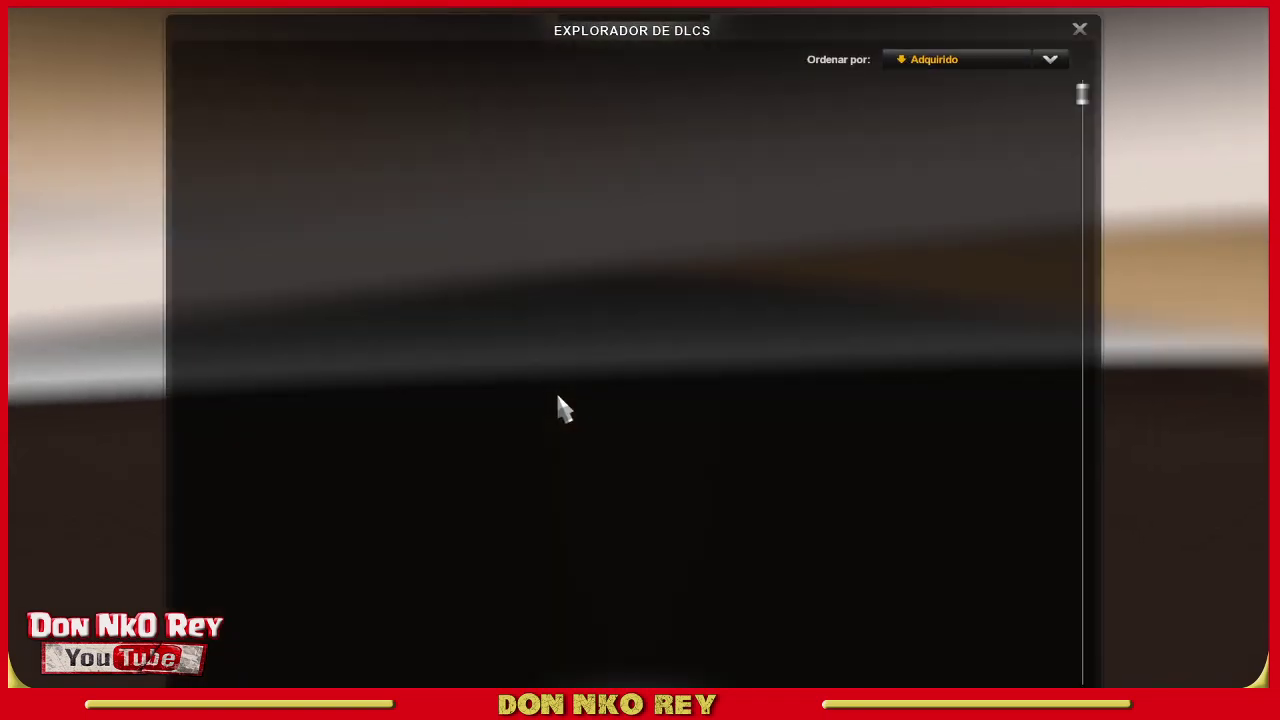
scroll(812, 400, down, 6)
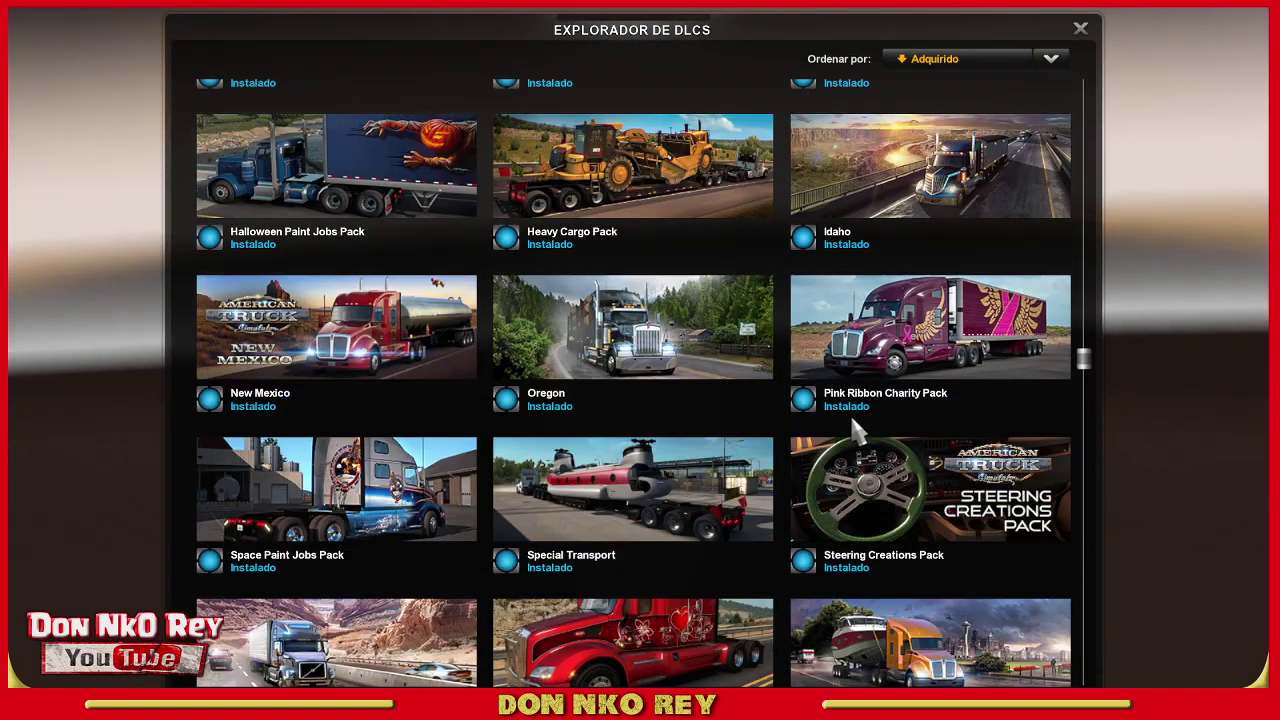
scroll(680, 490, up, 5)
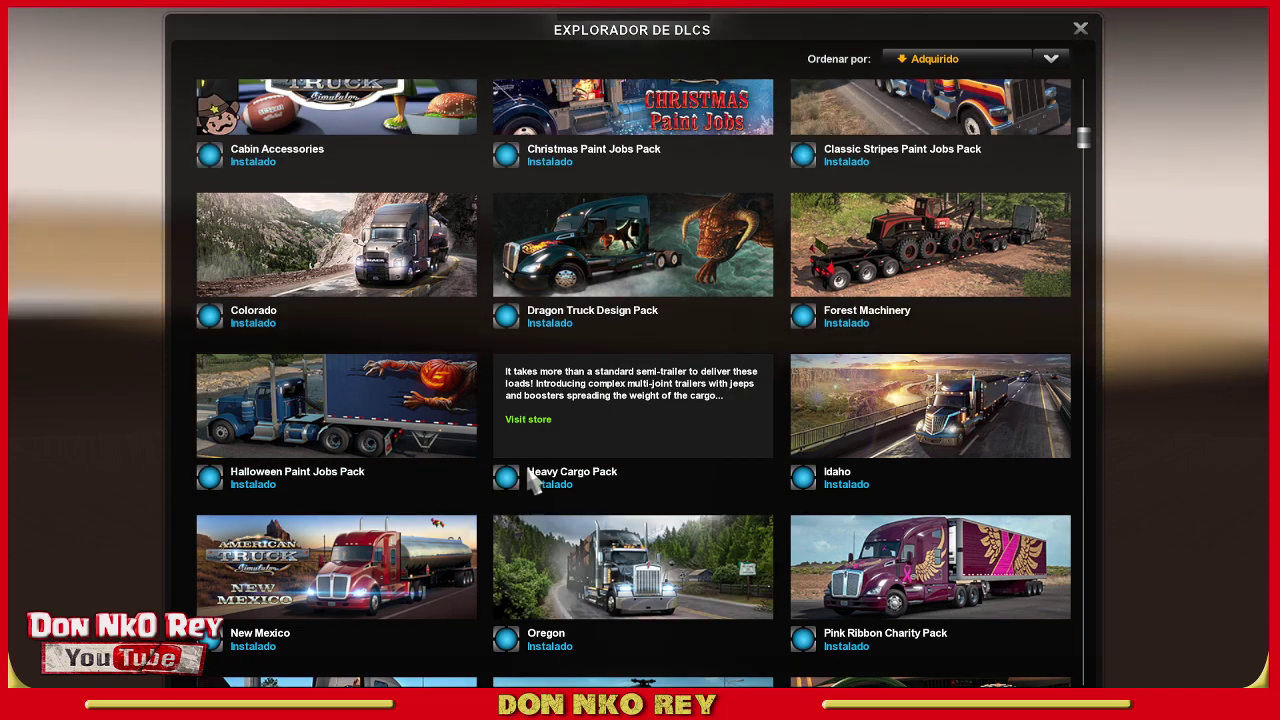
scroll(580, 440, up, 1)
scroll(632, 393, down, 5)
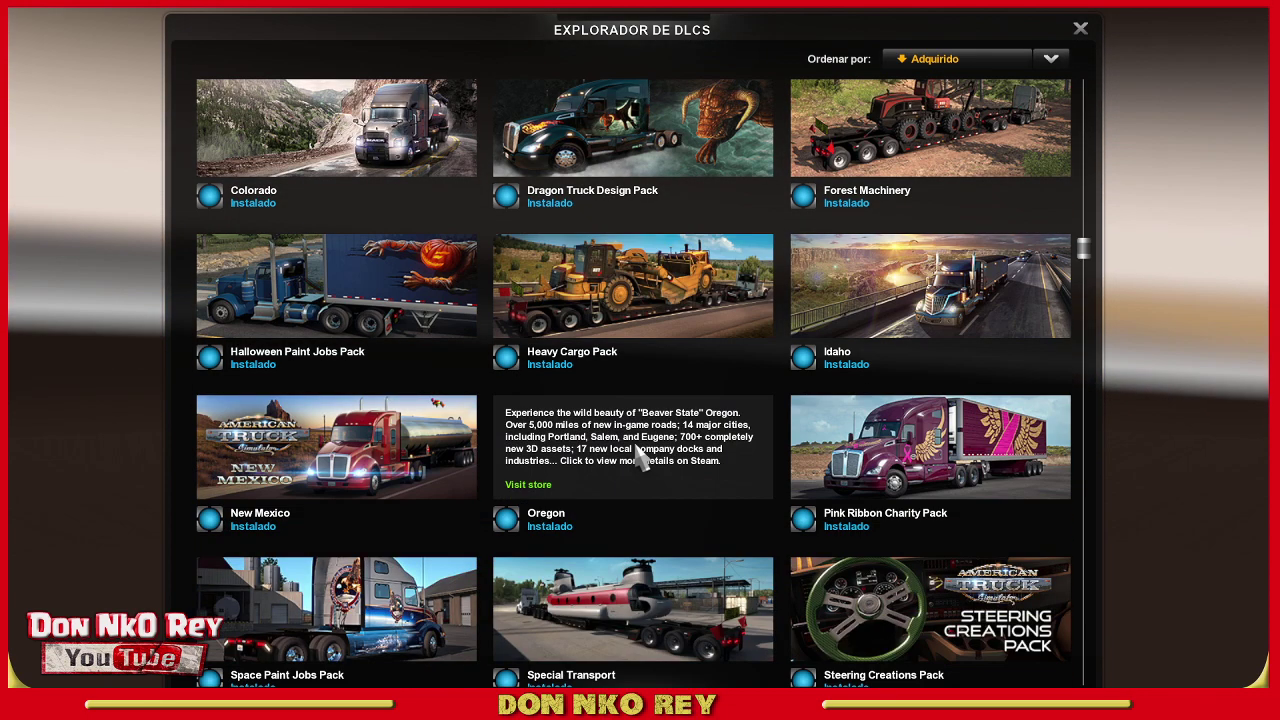
key(Escape)
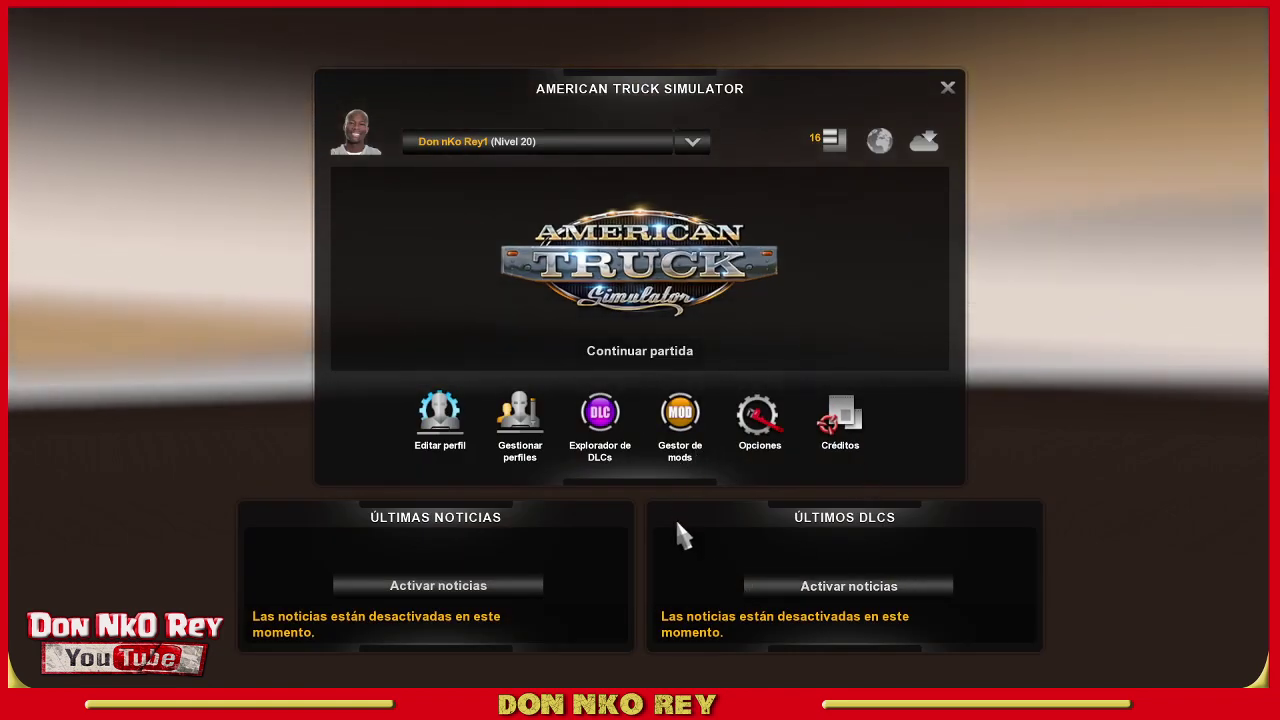
Step: Check the details of the level 20 profile in the profile list and keep that profile selected
click(709, 142)
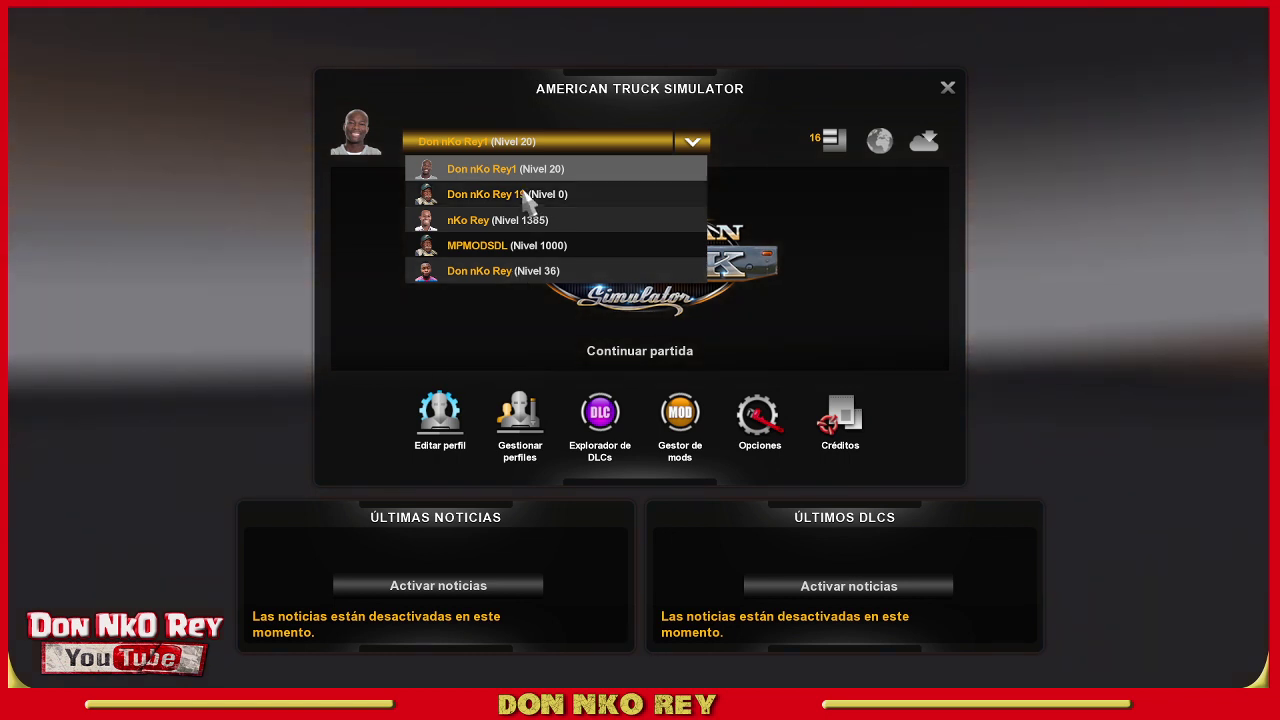
mouse_move(557, 177)
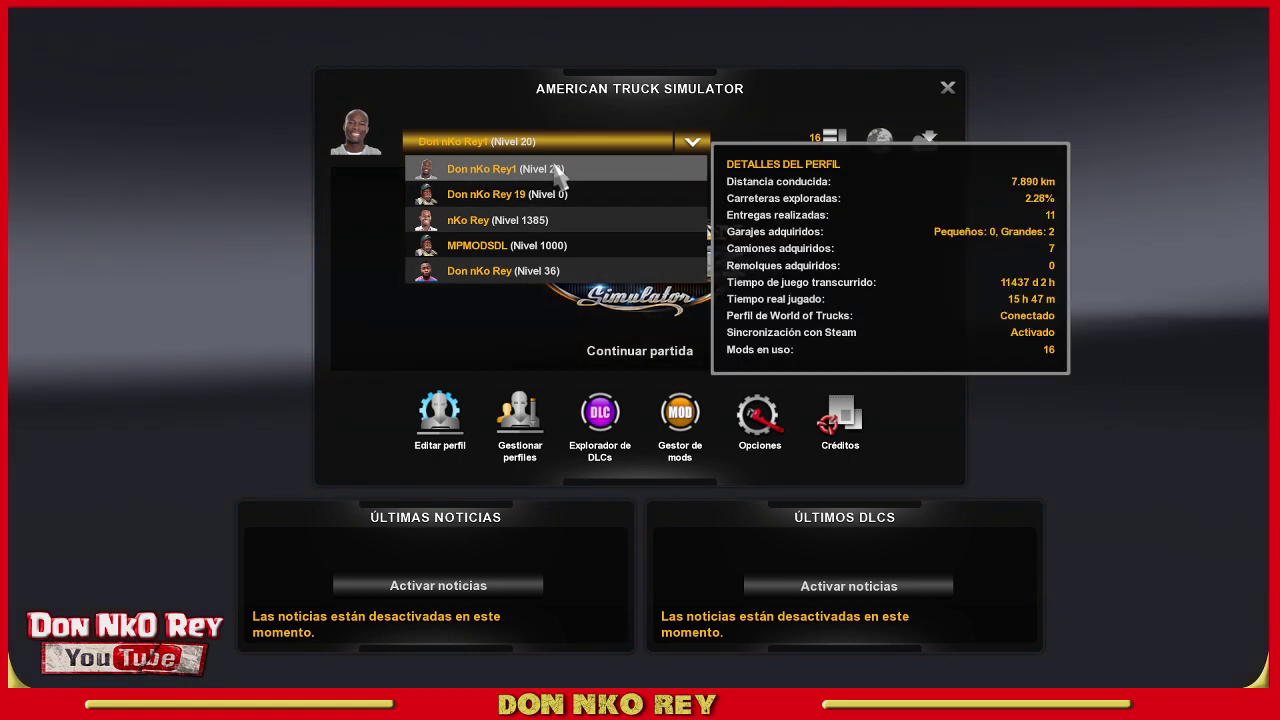
click(490, 172)
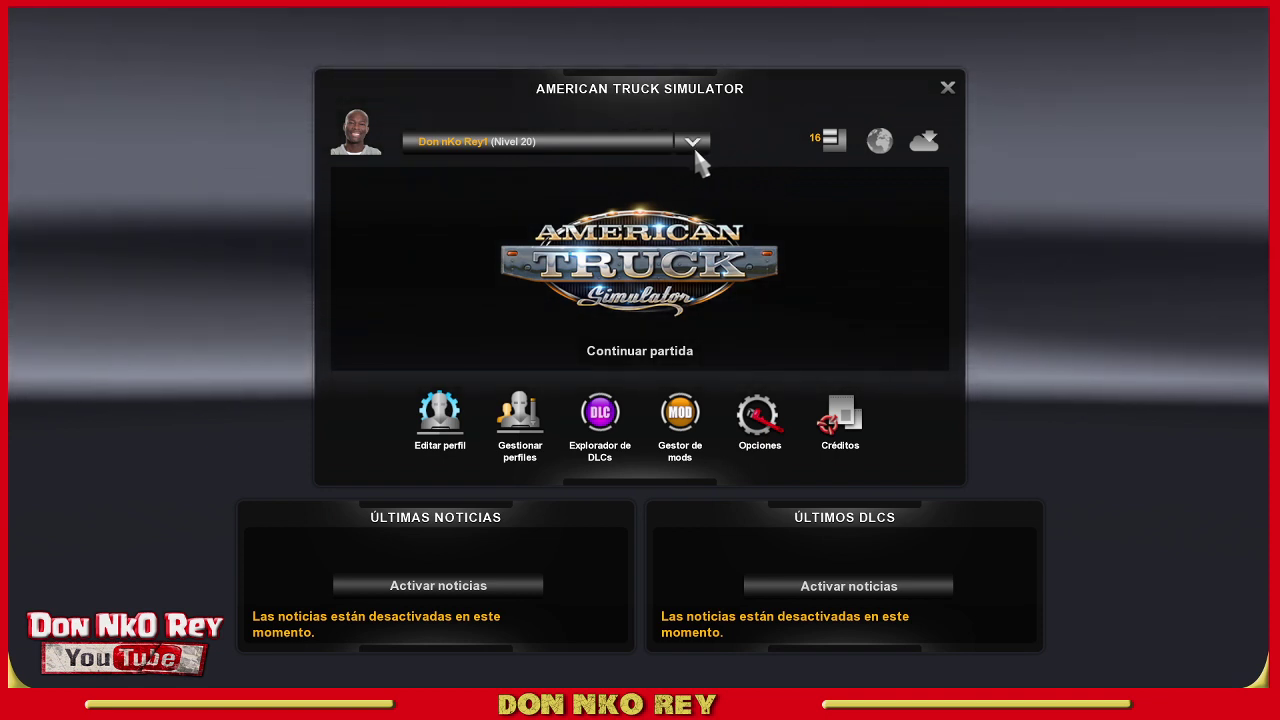
click(535, 141)
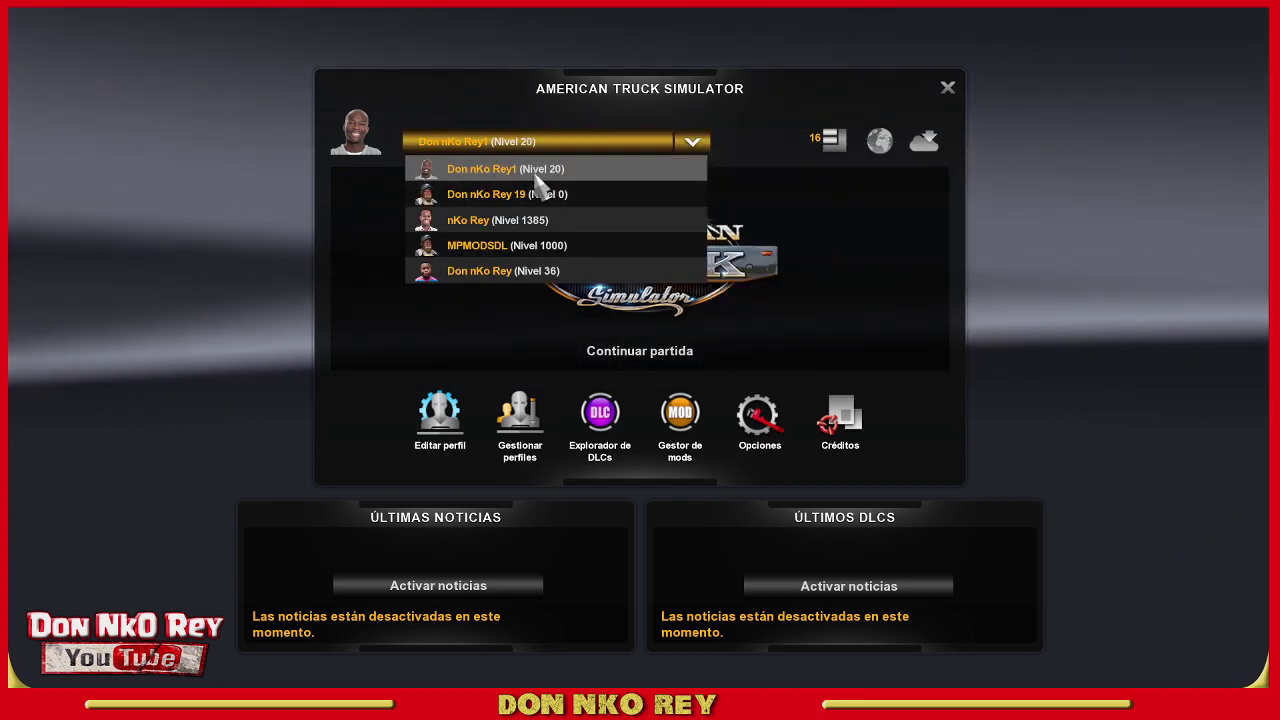
mouse_move(562, 172)
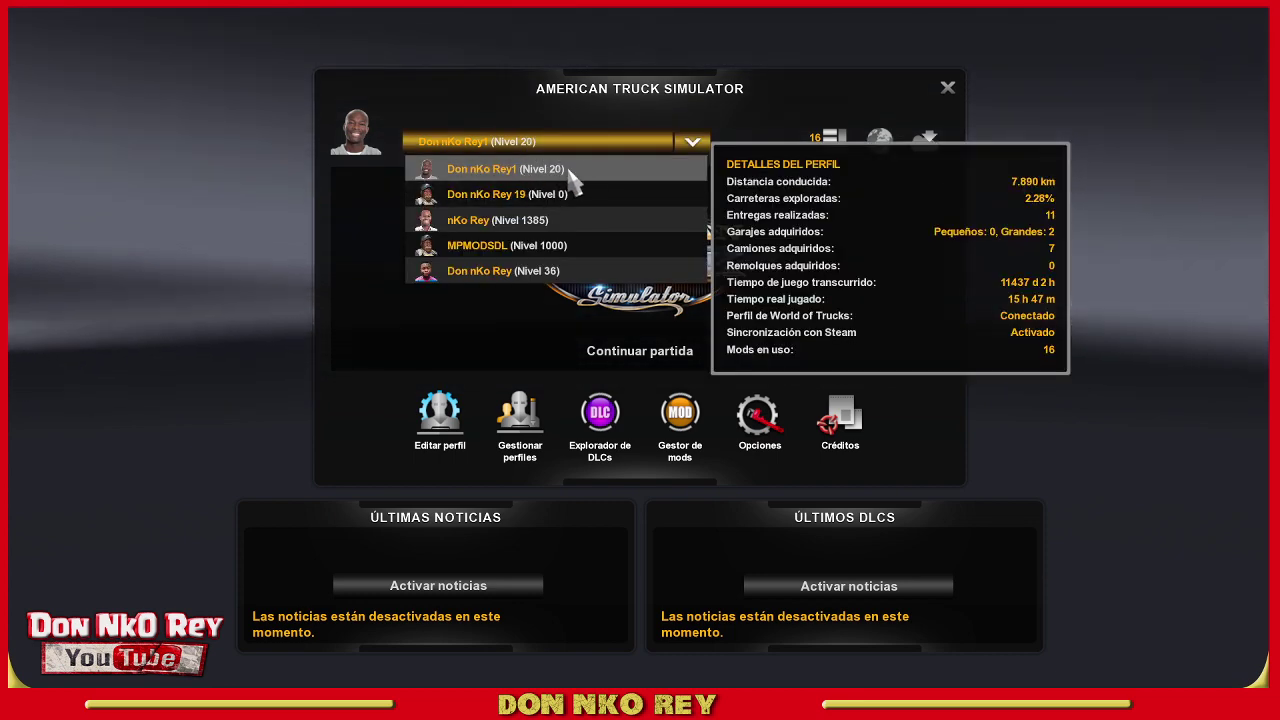
click(570, 173)
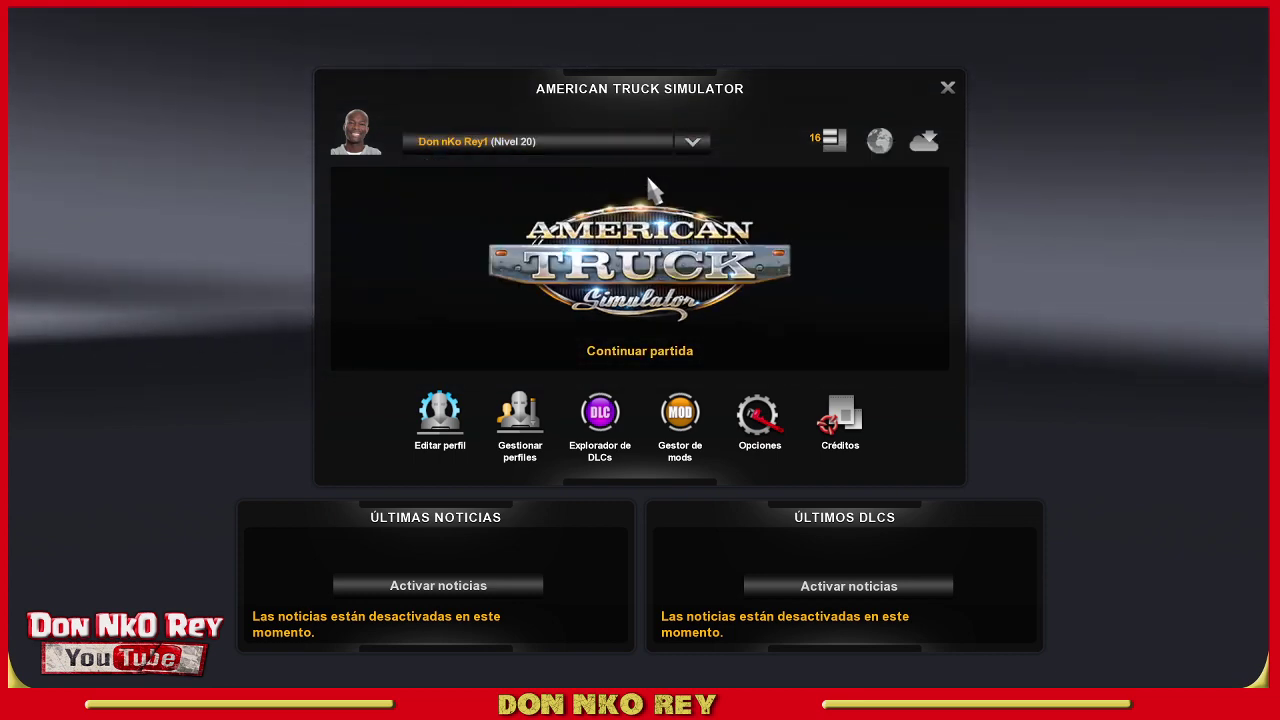
Step: Open the mod manager for the selected profile and review the order of the active mods, including the Mapkalo files
click(684, 424)
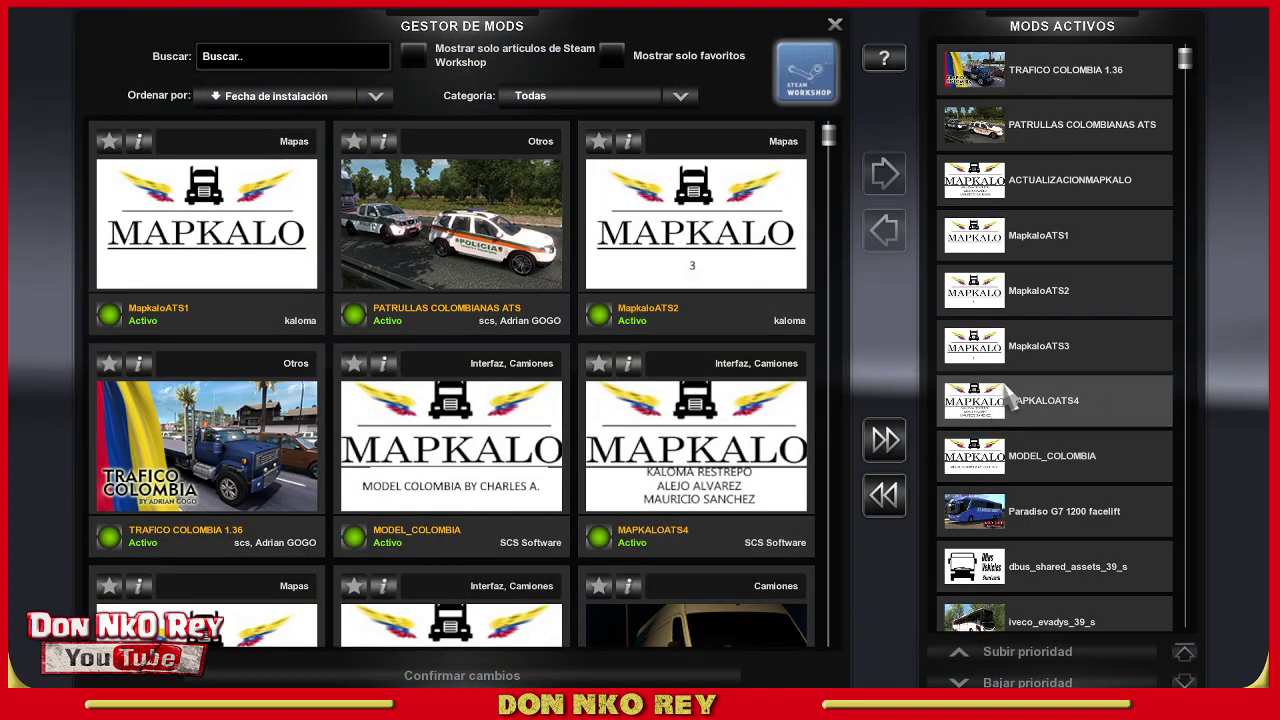
scroll(1065, 400, down, 5)
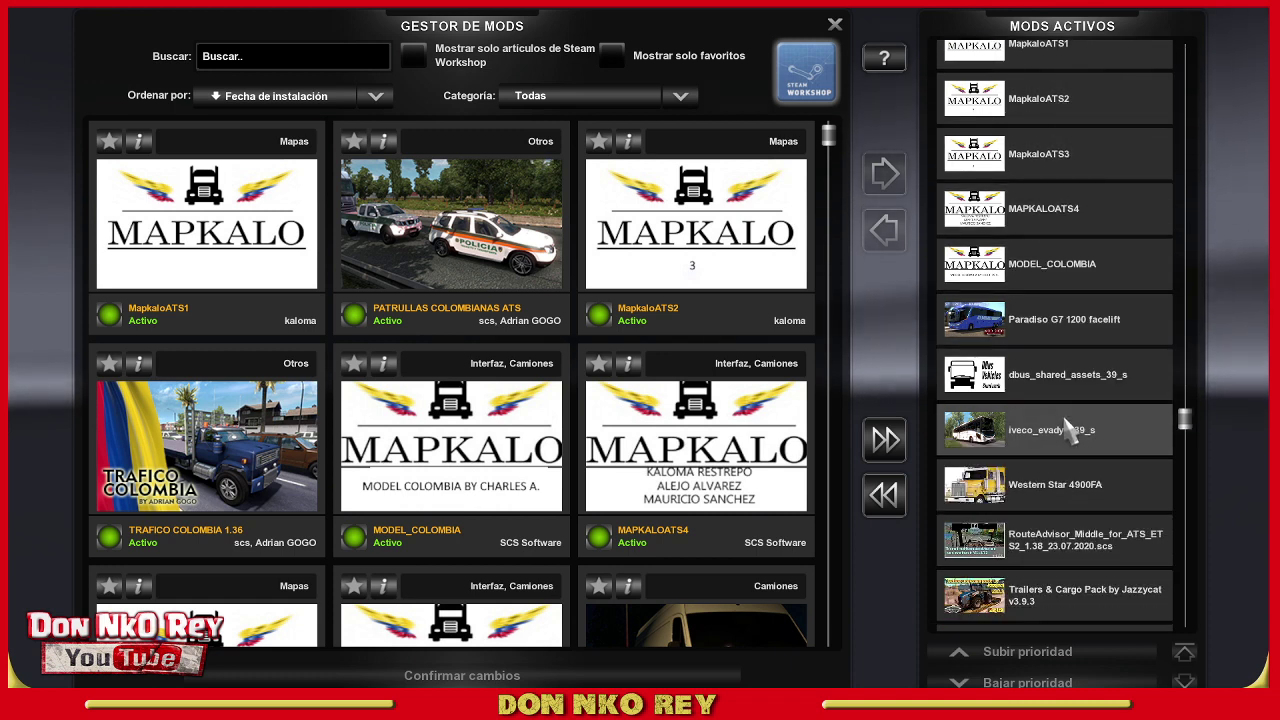
scroll(1060, 430, up, 5)
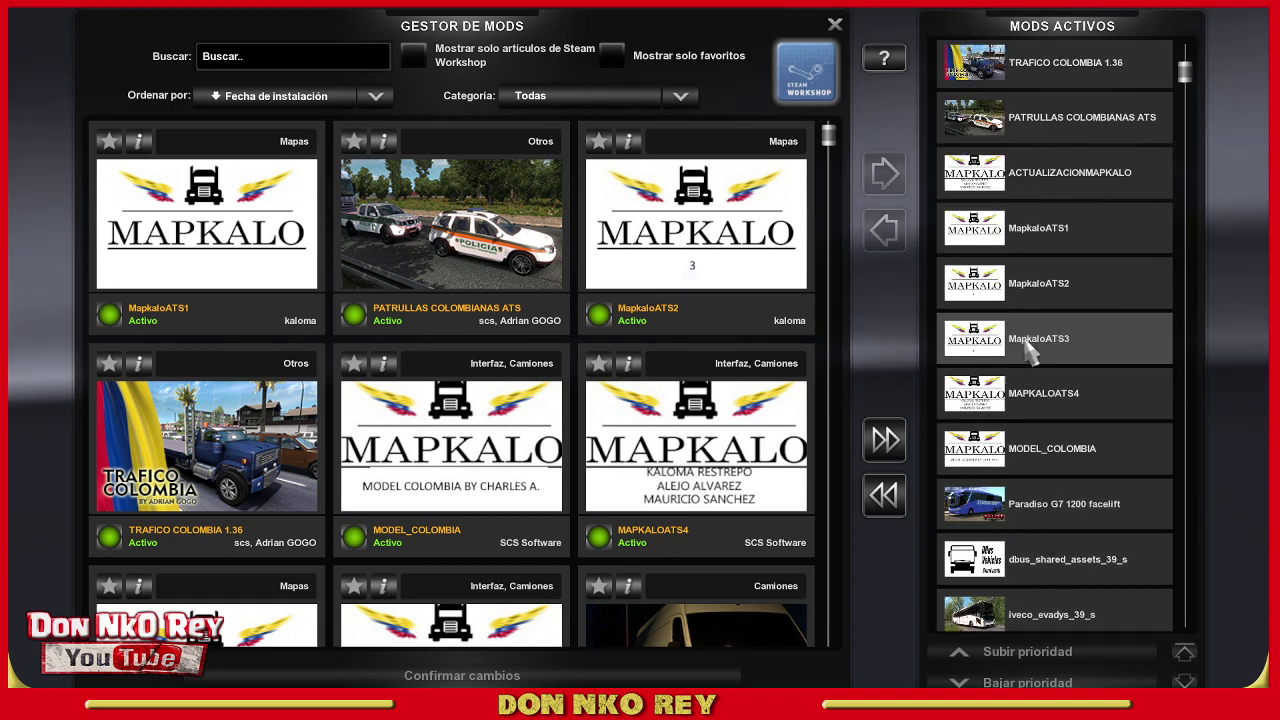